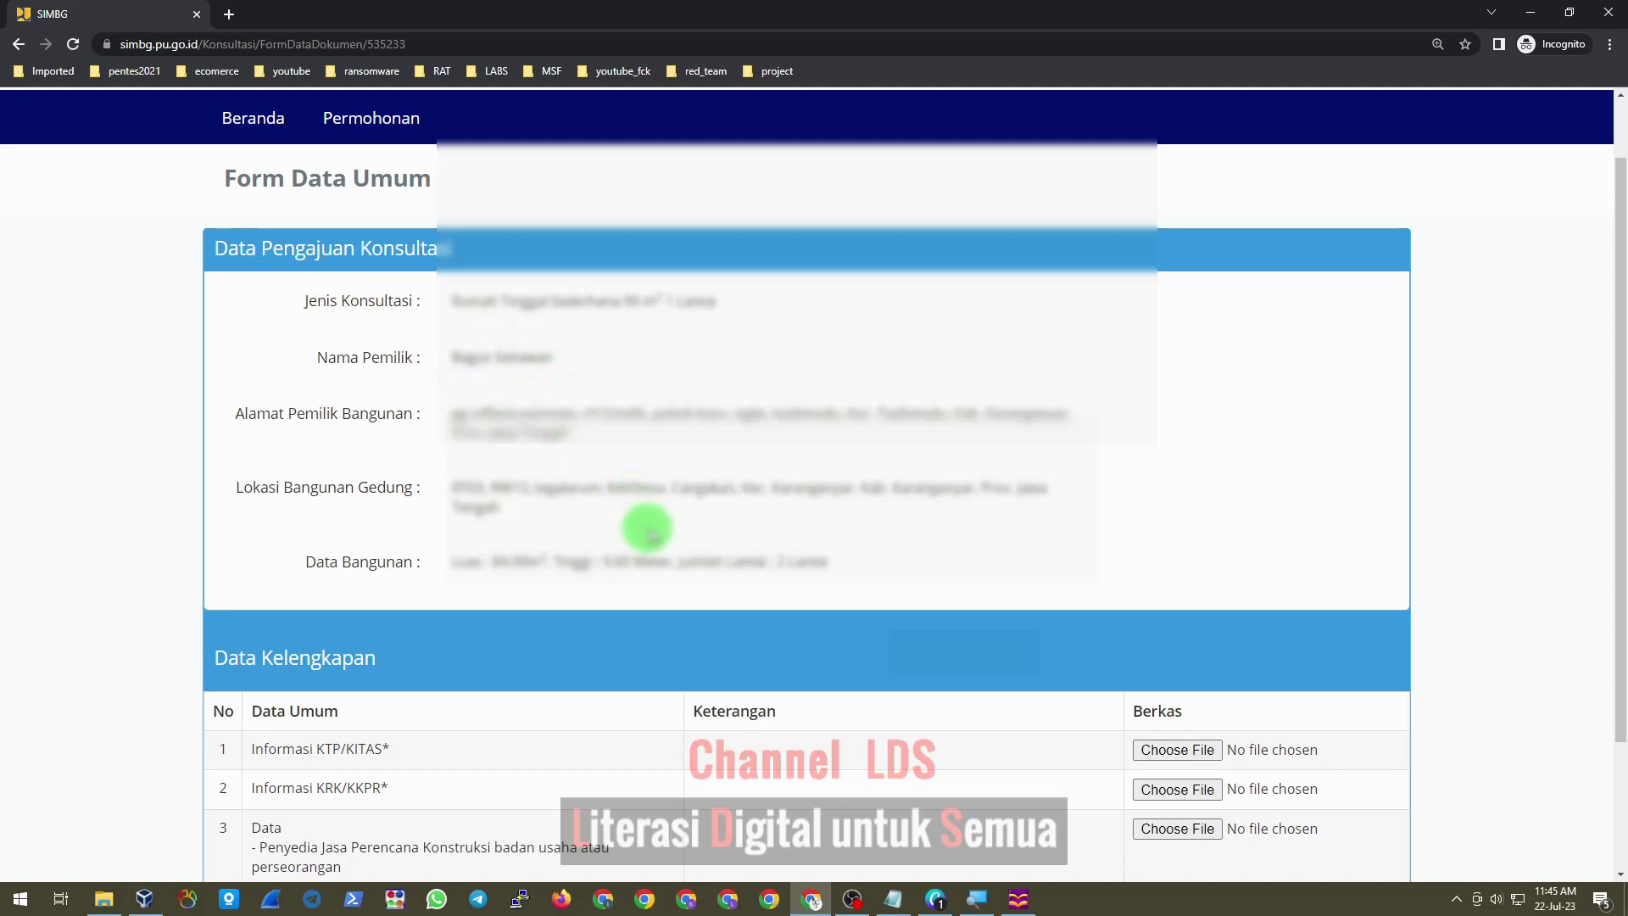
Upload the identity card file for Informasi KTP/KITAS and 3. ITR.pdf for Informasi KRK/KKPR in the general data form.
{"action": "scroll", "coordinate": [650, 529], "scroll_direction": "down", "scroll_amount": 2}
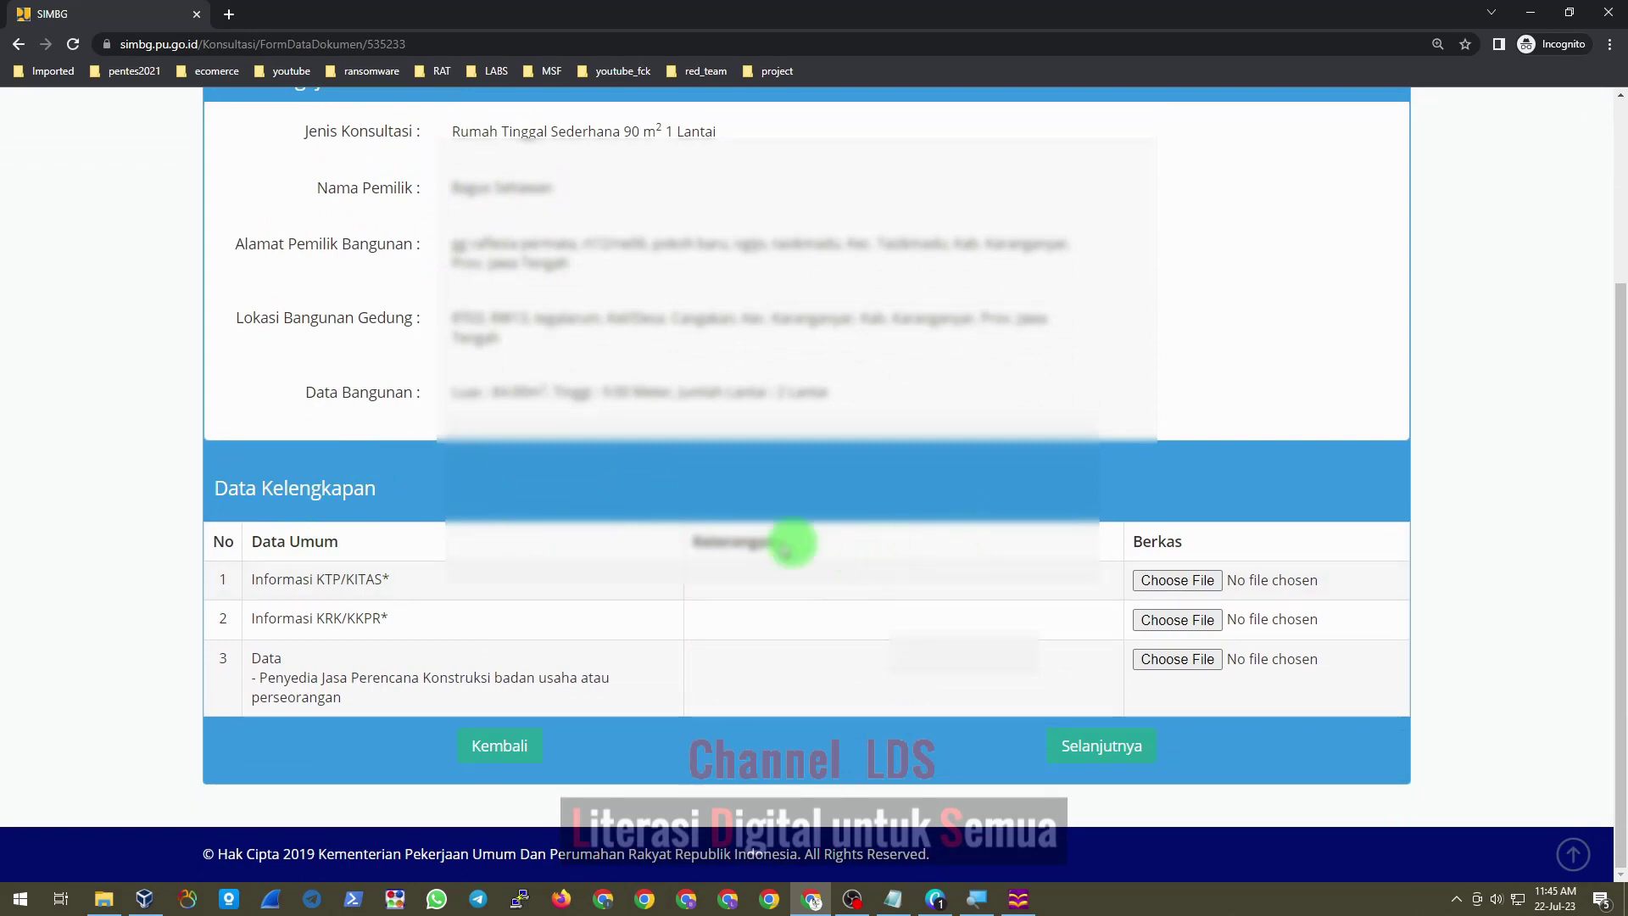
{"action": "left_click", "coordinate": [1199, 583]}
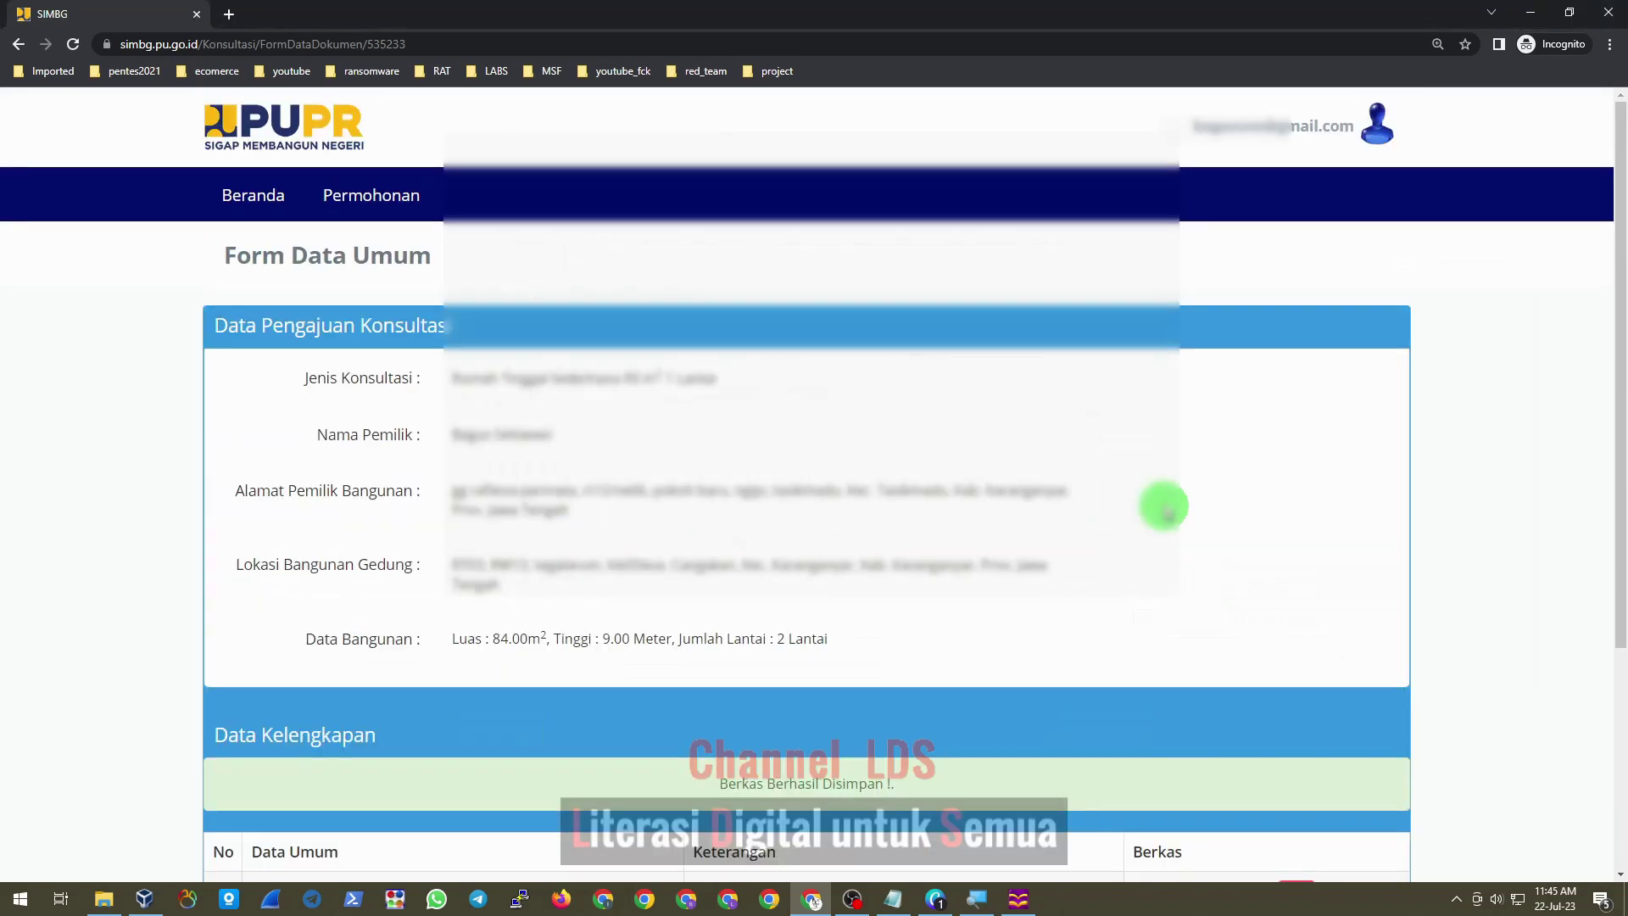
{"action": "scroll", "coordinate": [1235, 483], "scroll_direction": "down", "scroll_amount": 3}
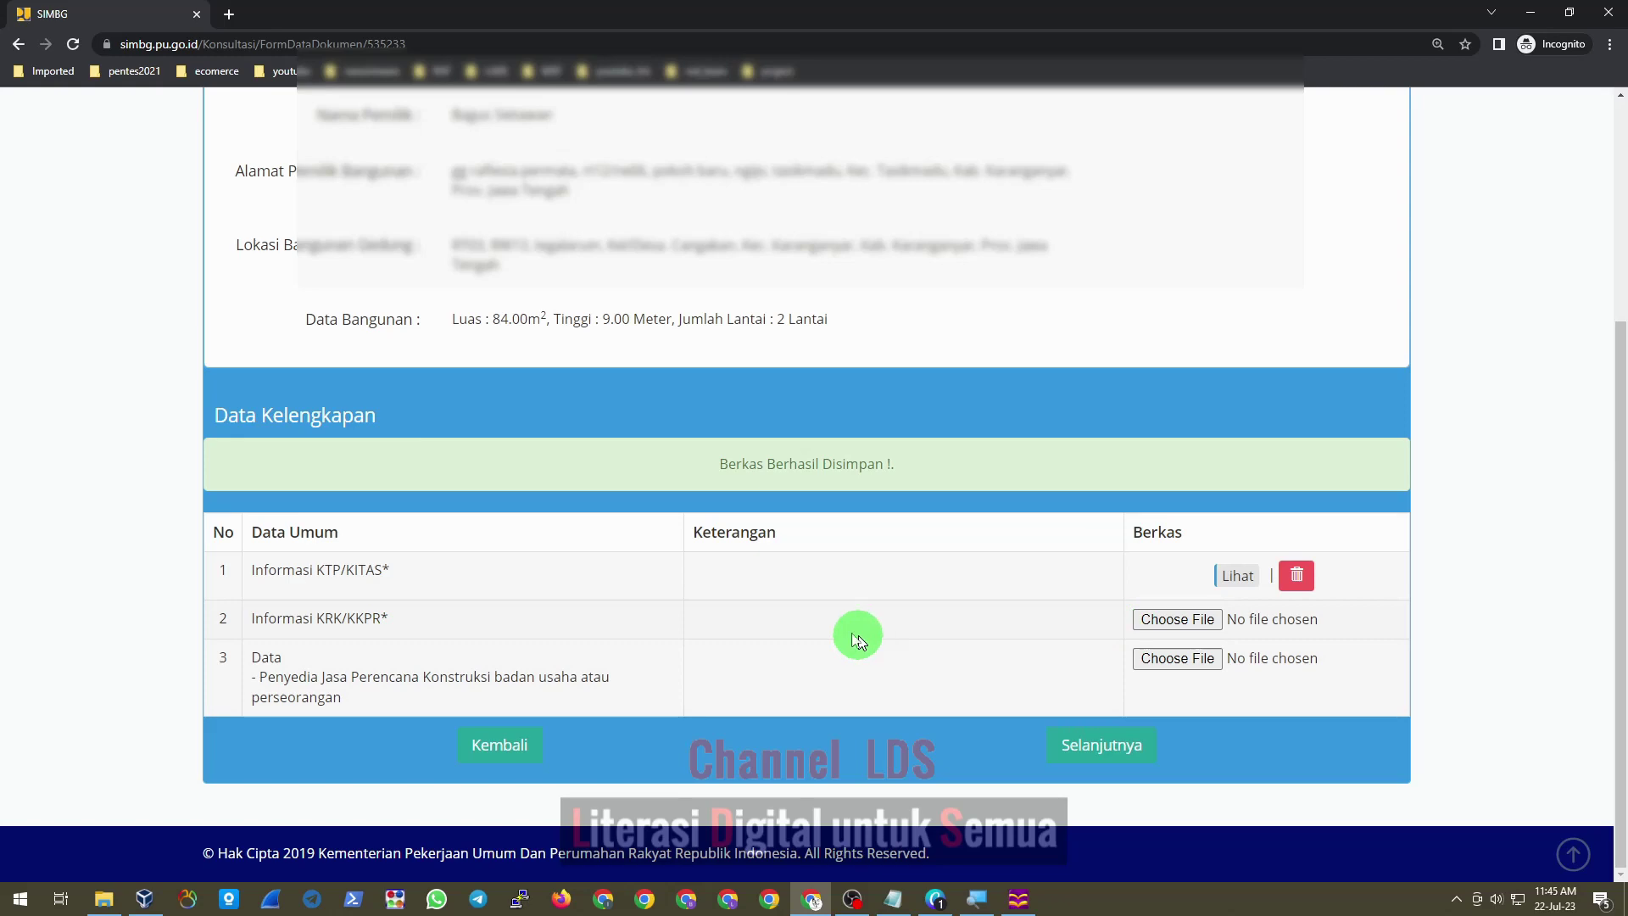
{"action": "left_click", "coordinate": [1158, 626]}
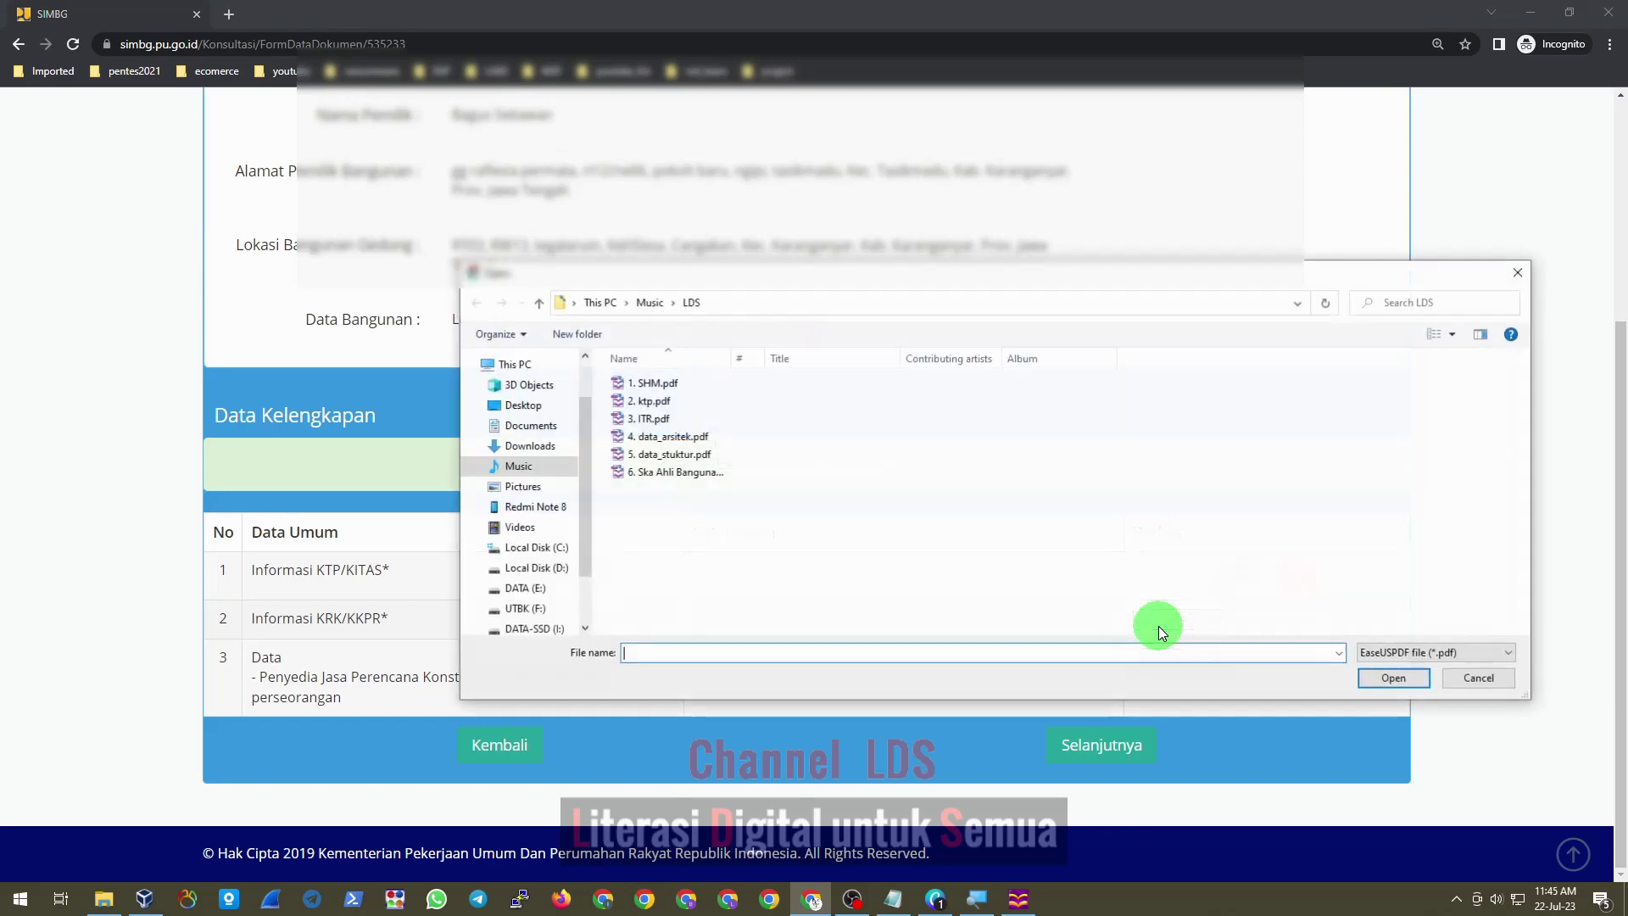
{"action": "left_click", "coordinate": [666, 426]}
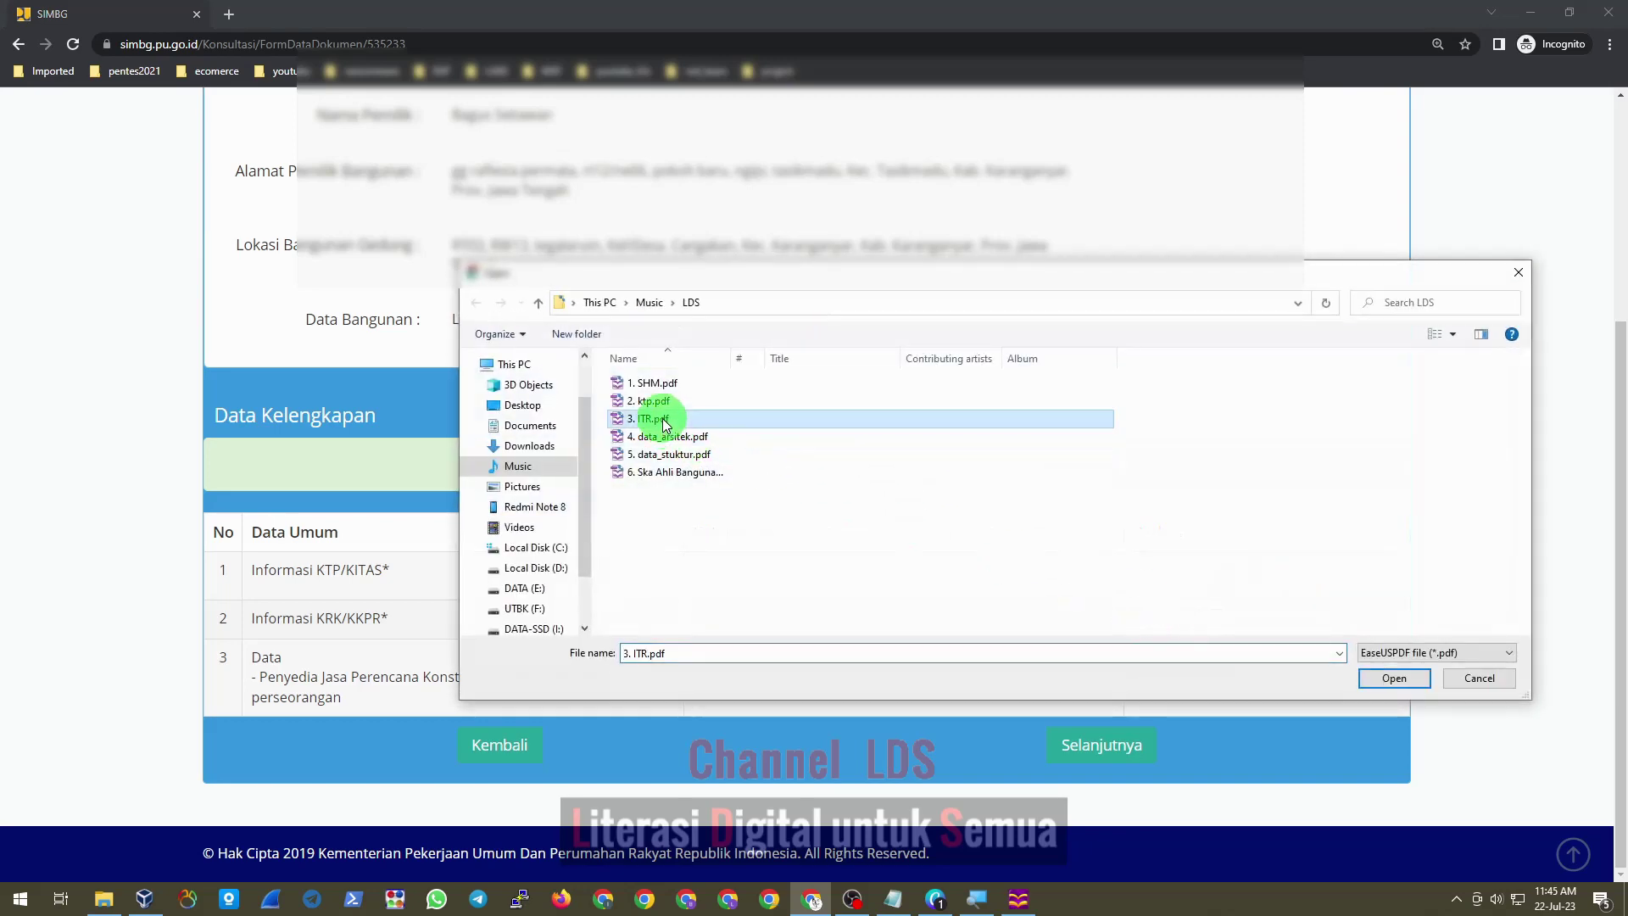
{"action": "left_click", "coordinate": [1398, 675]}
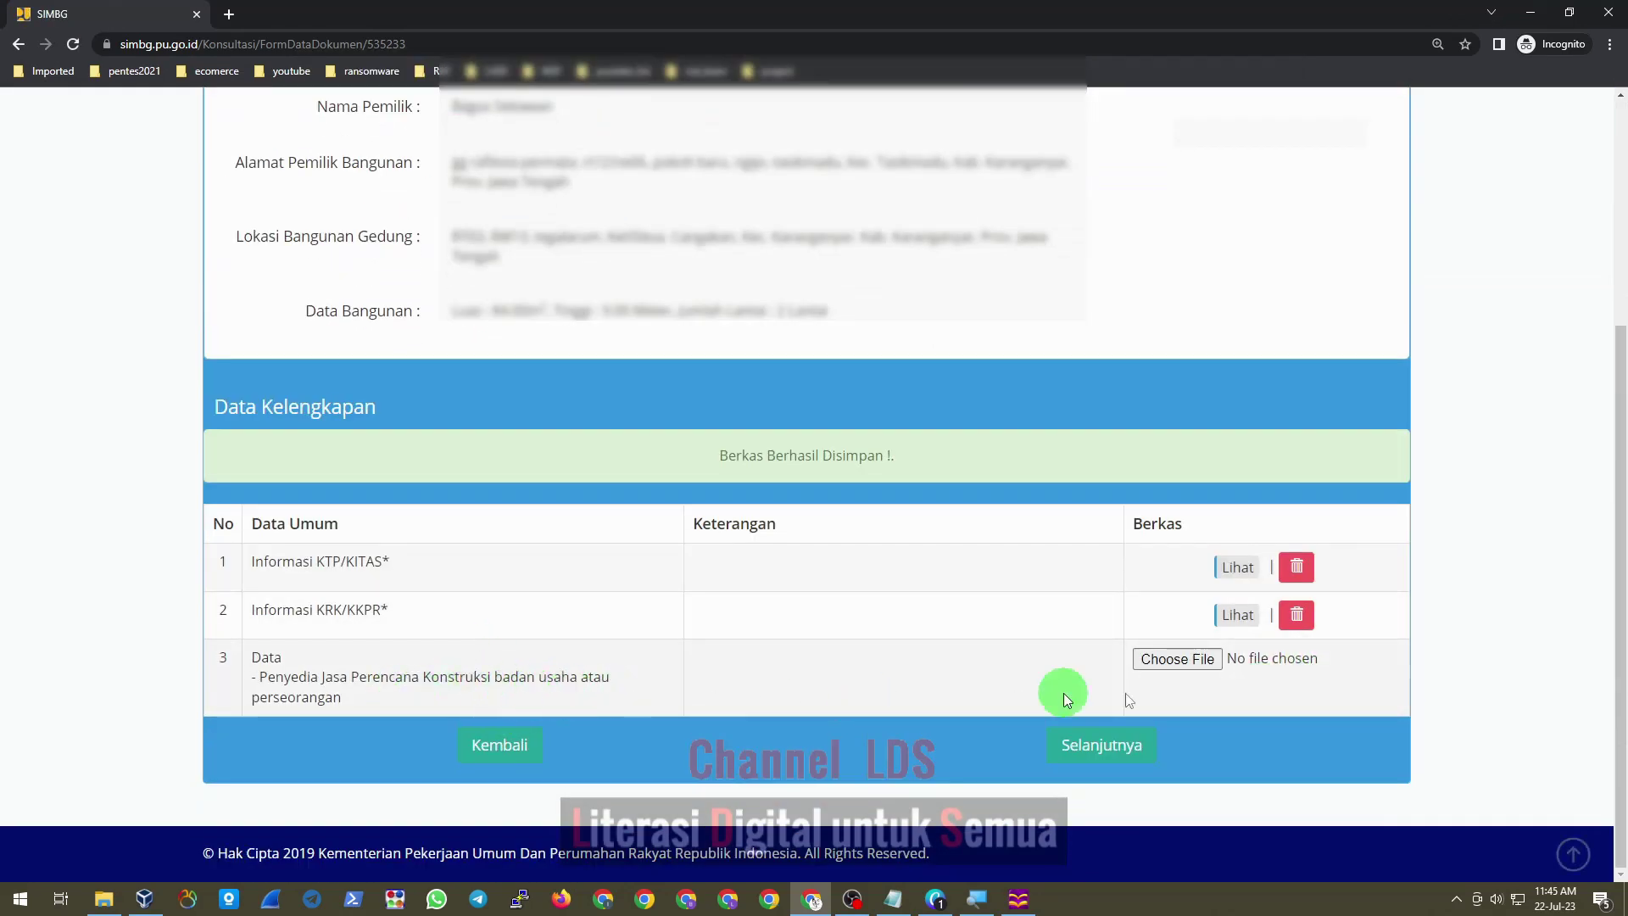
Upload 6. Ska Ahli Bangunan Gedung.pdf as the construction planning service provider data.
{"action": "left_click", "coordinate": [1185, 665]}
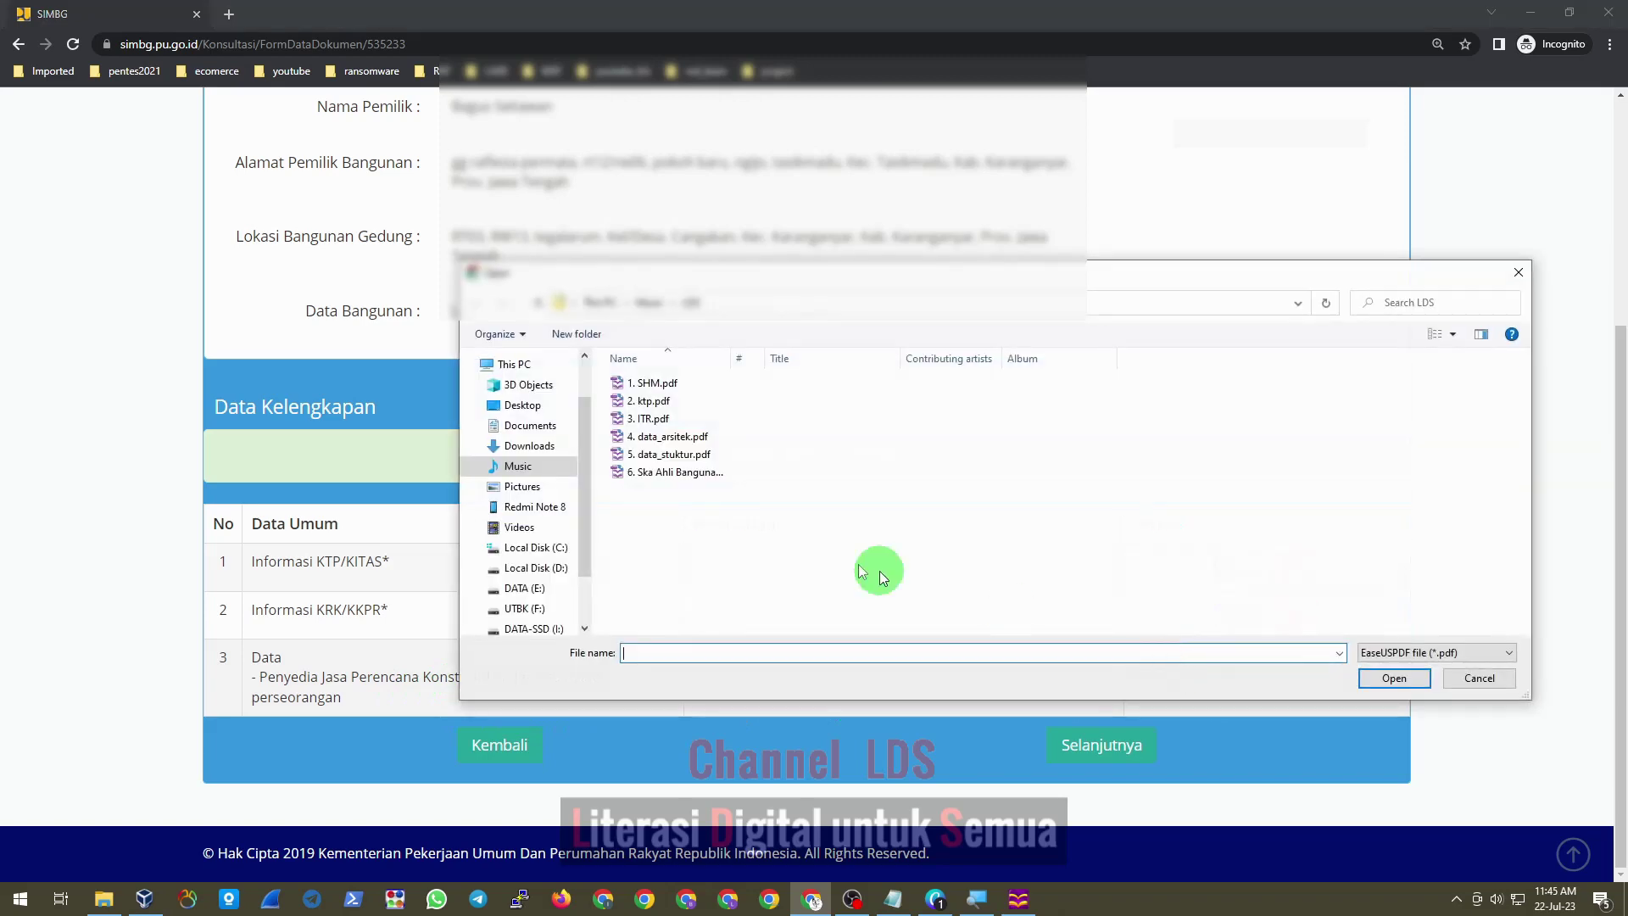
{"action": "left_click", "coordinate": [687, 478]}
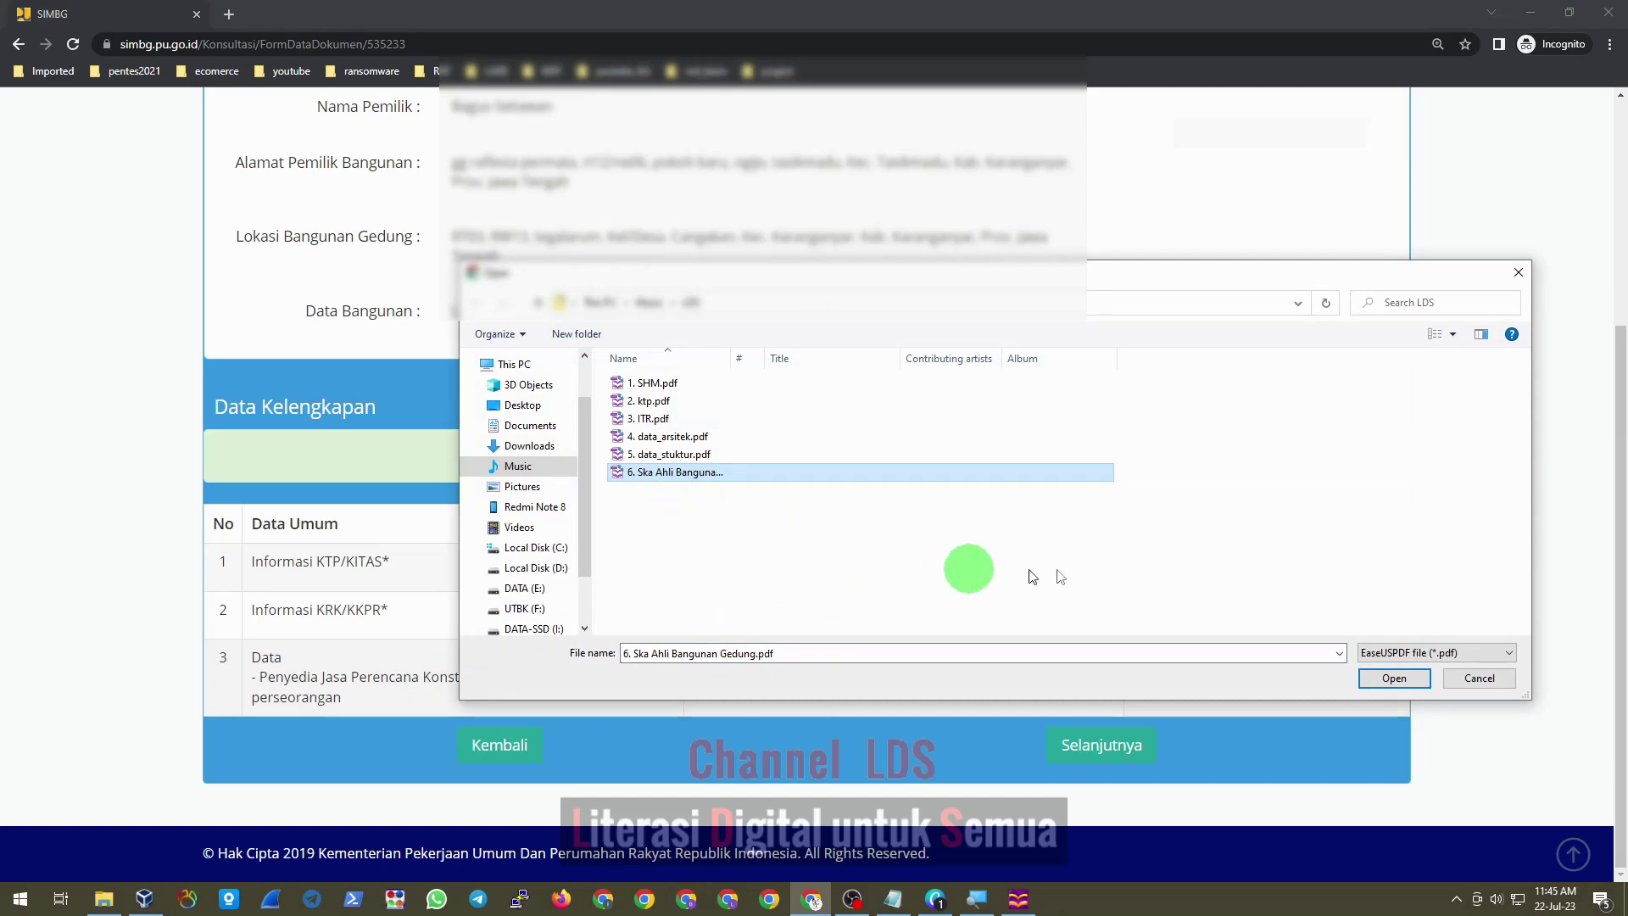
{"action": "left_click", "coordinate": [1391, 679]}
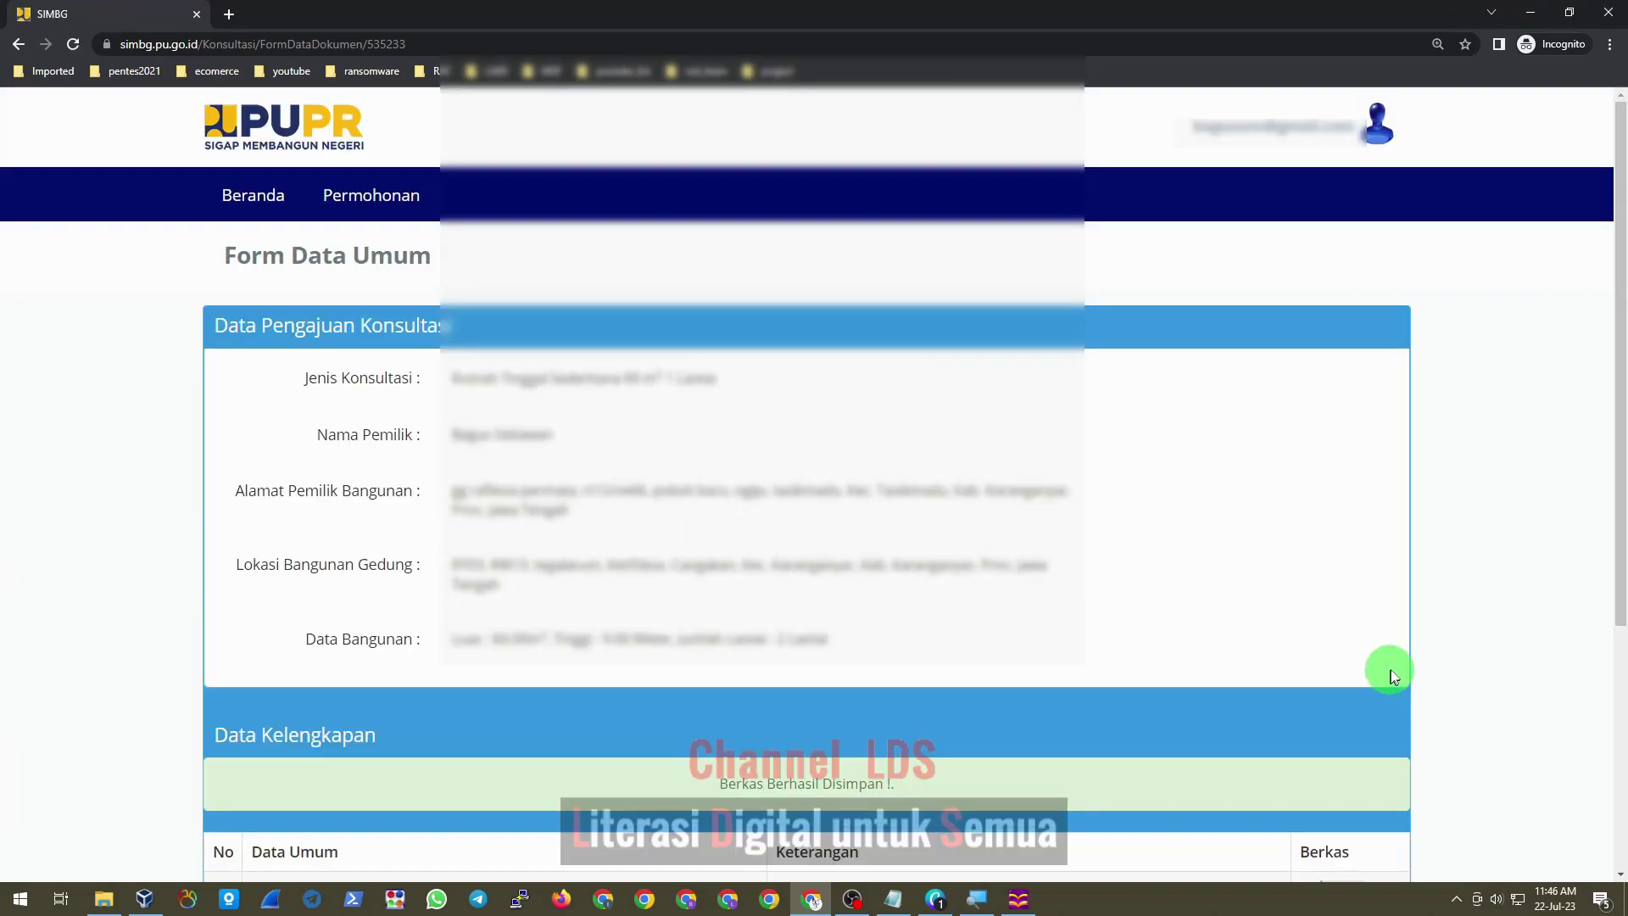
Review the uploaded Informasi KRK/KKPR document, close it and continue to the technical data form.
{"action": "scroll", "coordinate": [1400, 611], "scroll_direction": "down", "scroll_amount": 4}
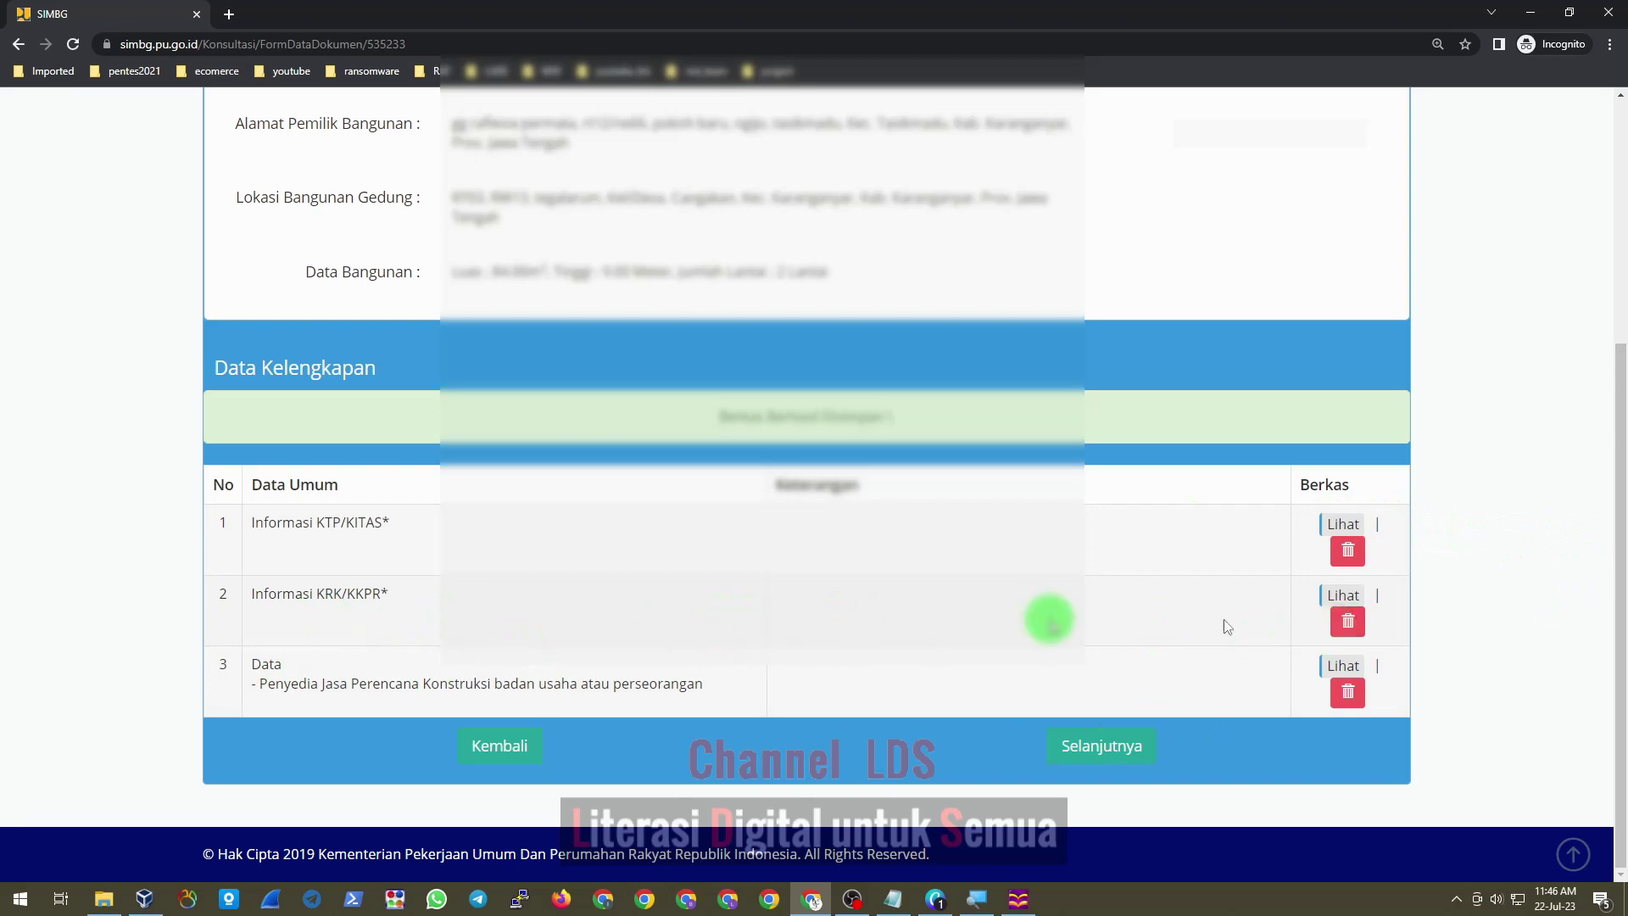
{"action": "left_click", "coordinate": [1343, 597]}
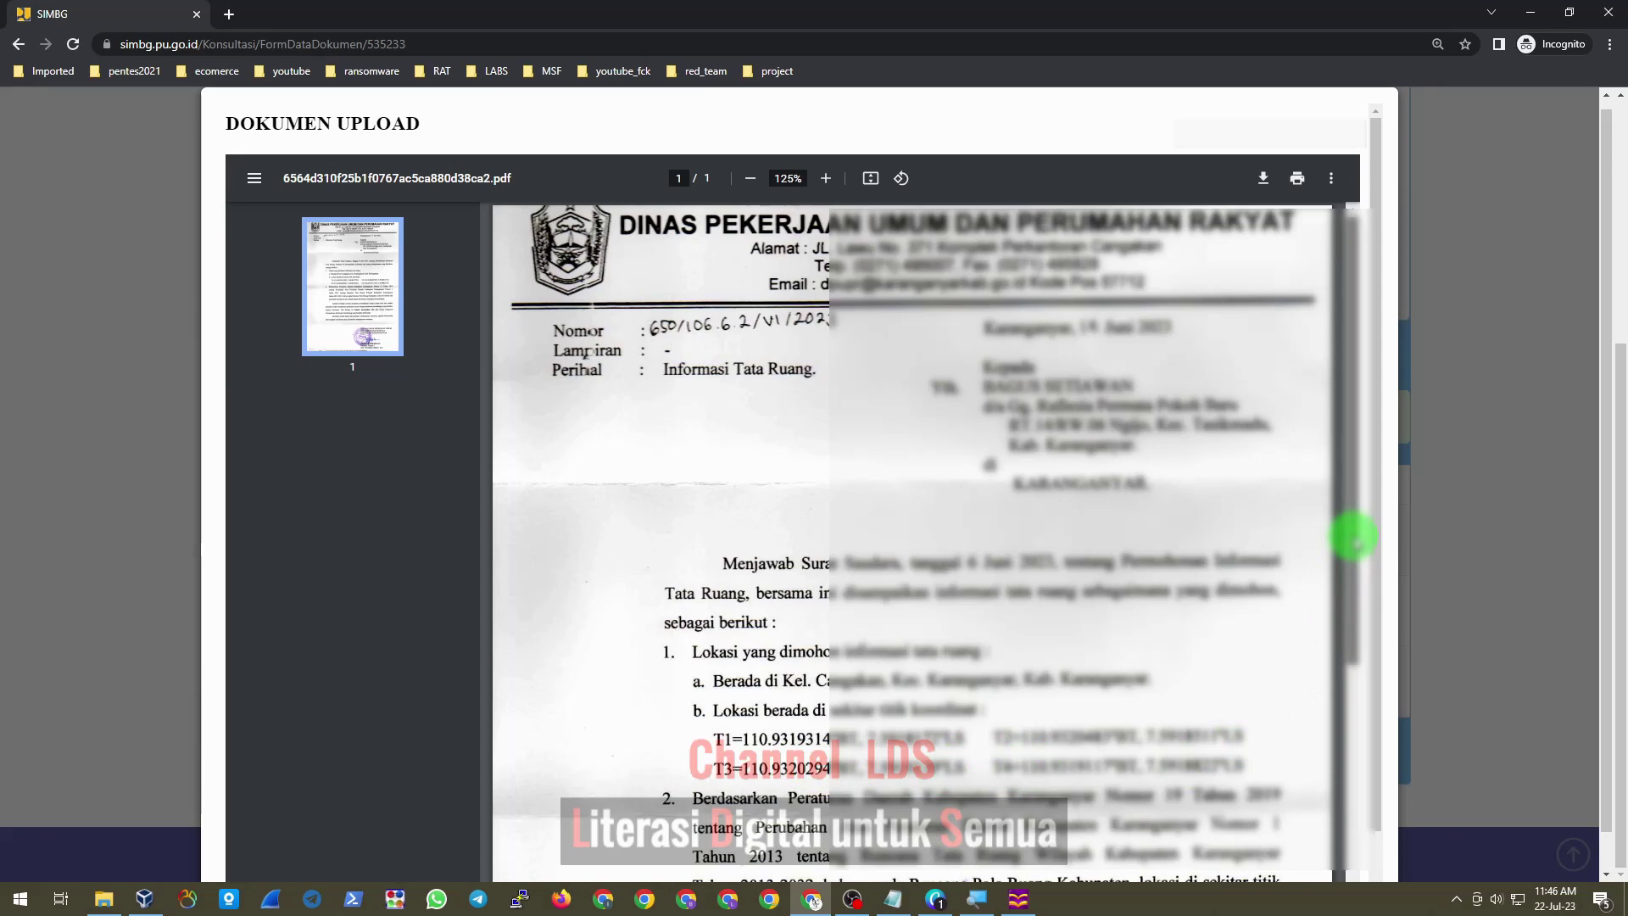
{"action": "mouse_move", "coordinate": [1356, 536]}
{"action": "left_mouse_down"}
{"action": "mouse_move", "coordinate": [1352, 807]}
{"action": "mouse_move", "coordinate": [1378, 582]}
{"action": "mouse_move", "coordinate": [1377, 792]}
{"action": "left_mouse_up"}
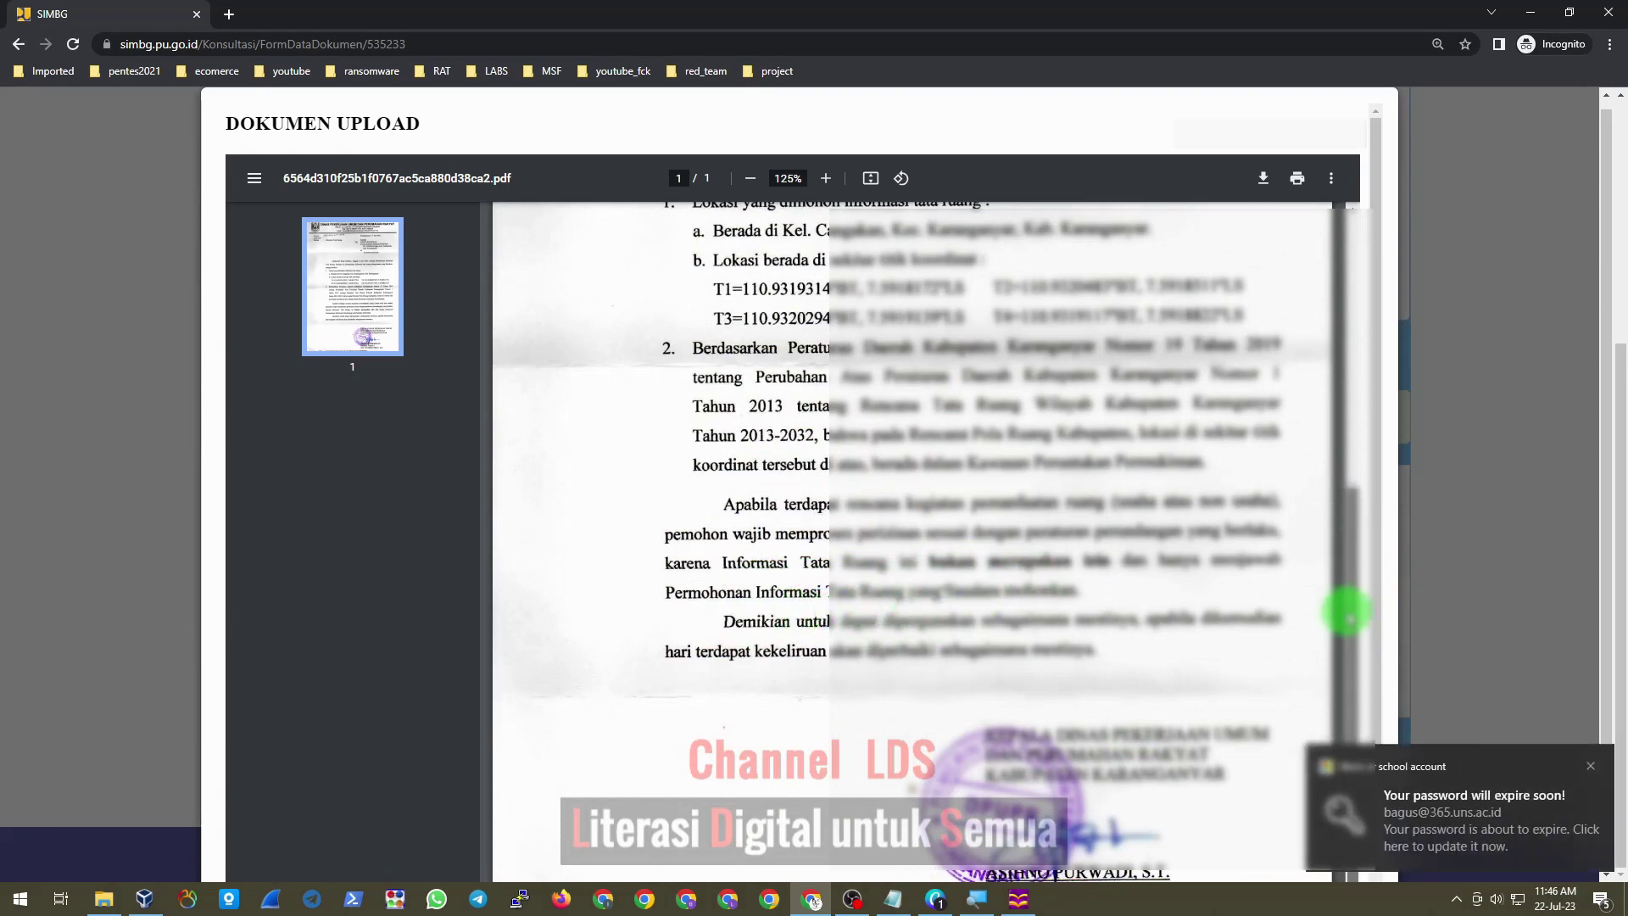
{"action": "left_click_drag", "start_coordinate": [1363, 534], "coordinate": [1355, 276]}
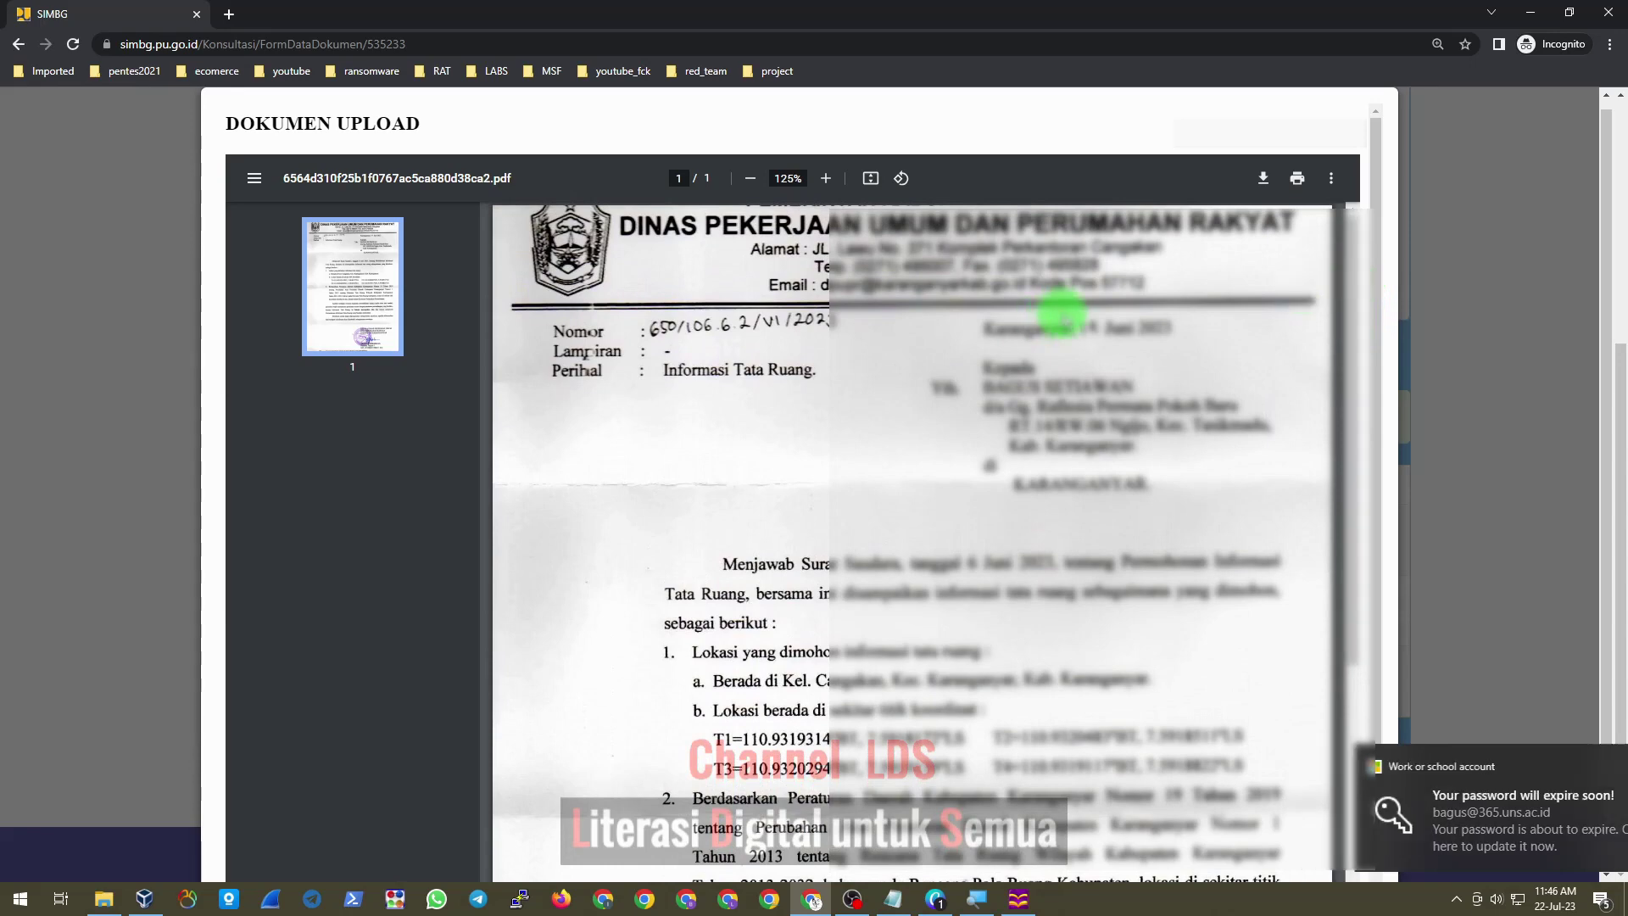
{"action": "left_click", "coordinate": [1473, 200]}
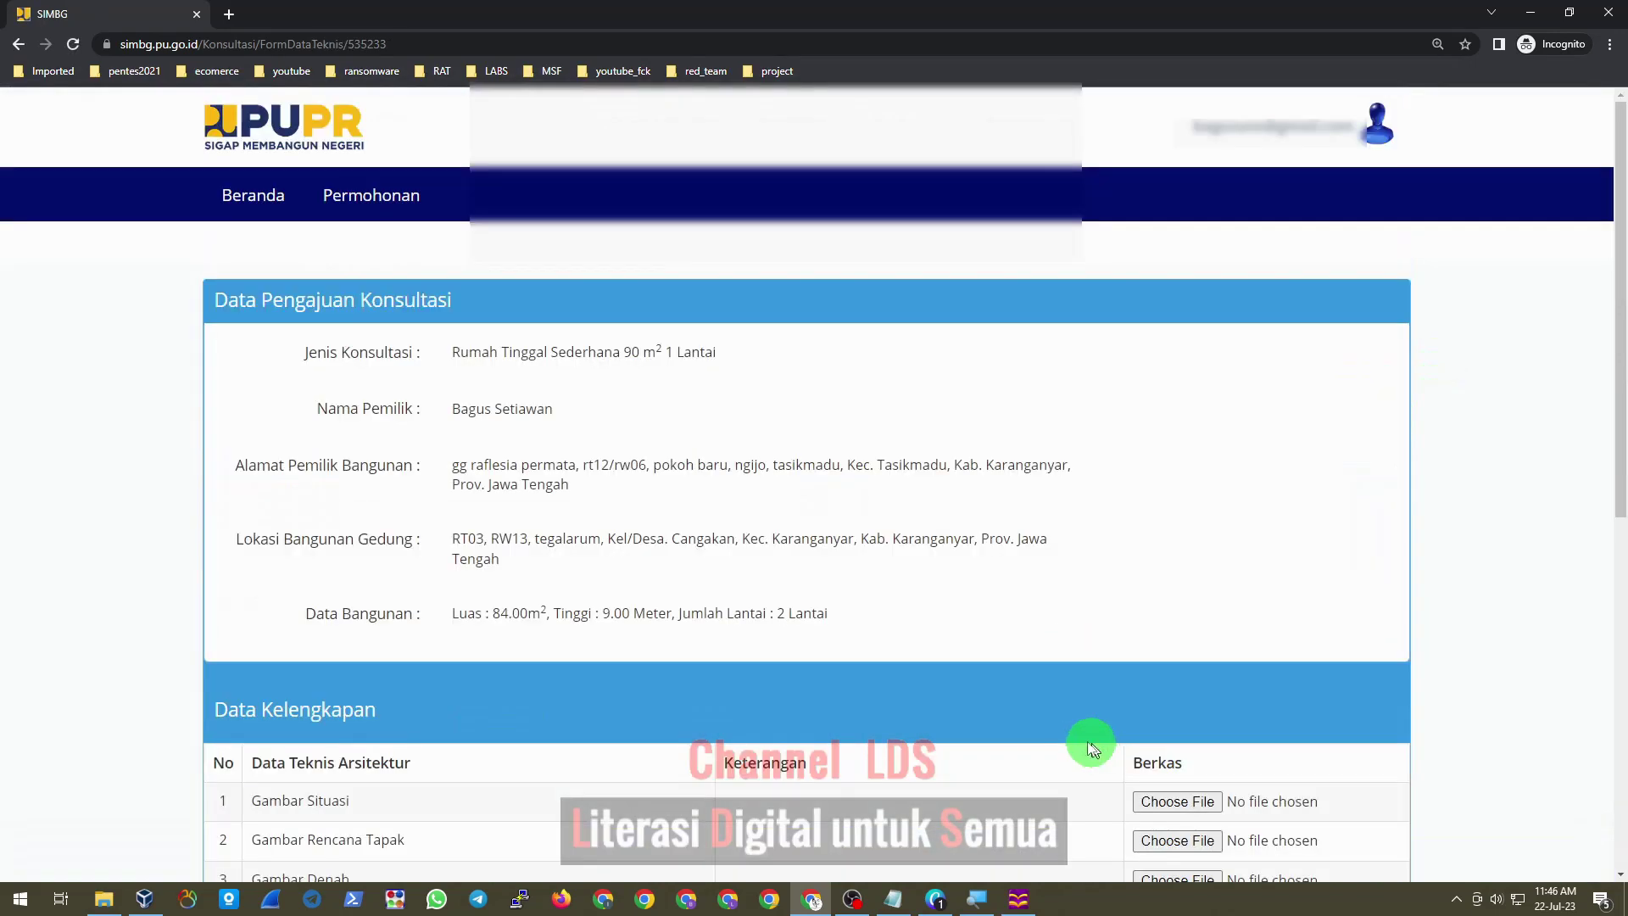
Upload 4. data_arsitek.pdf for Gambar Situasi in the architectural technical data.
{"action": "scroll", "coordinate": [898, 558], "scroll_direction": "down", "scroll_amount": 4}
{"action": "scroll", "coordinate": [905, 512], "scroll_direction": "down", "scroll_amount": 1}
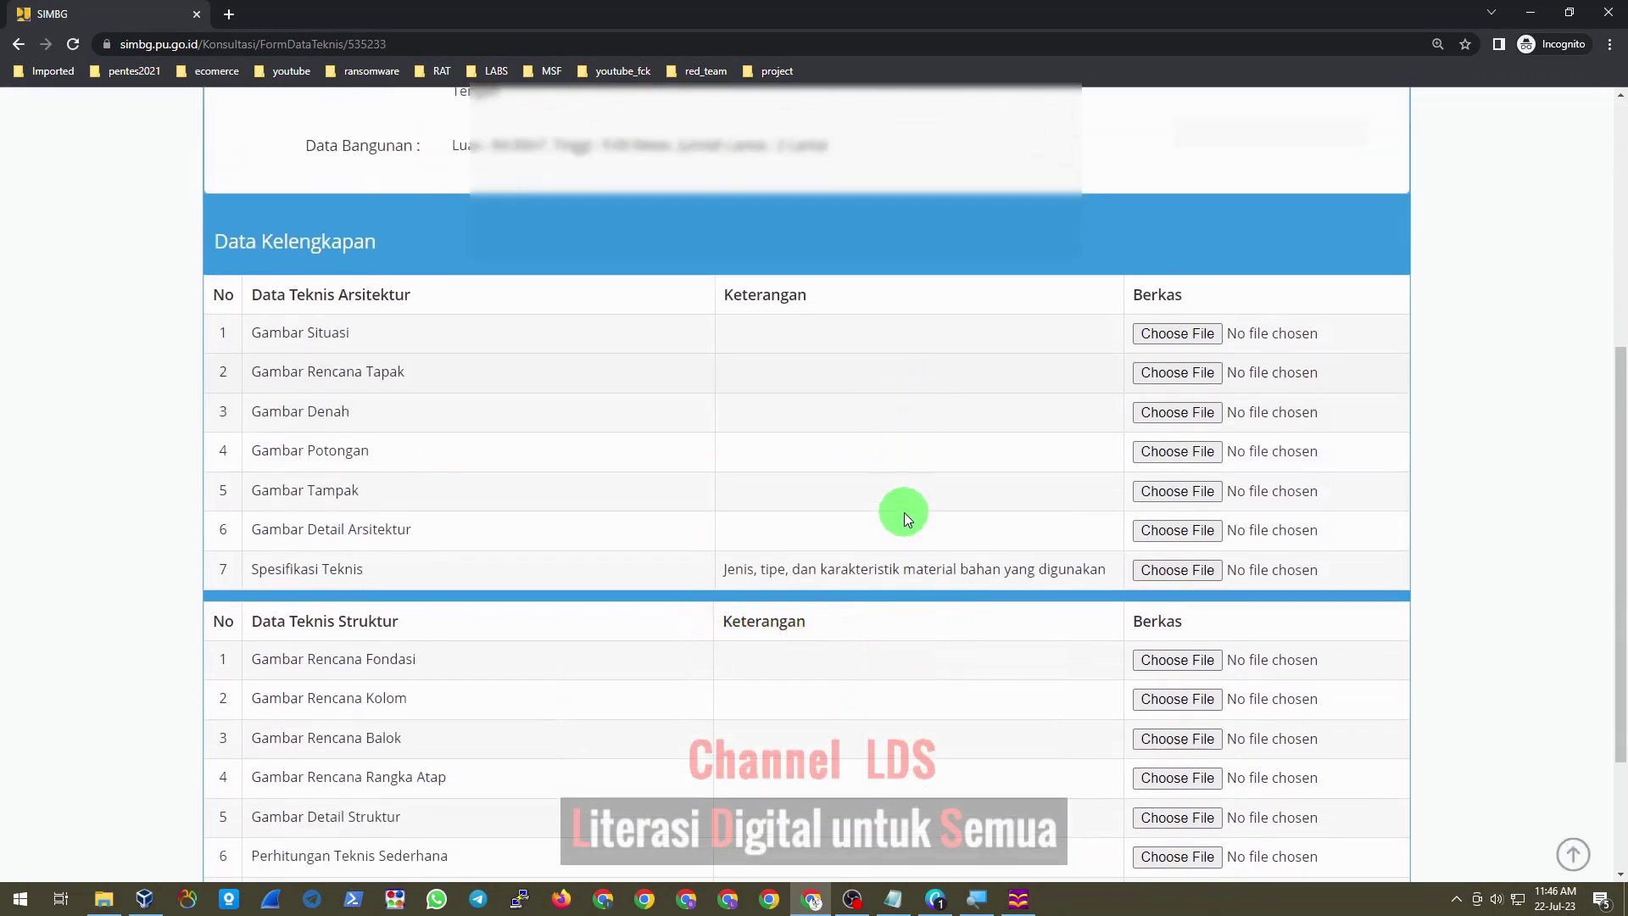
{"action": "scroll", "coordinate": [904, 508], "scroll_direction": "up", "scroll_amount": 3}
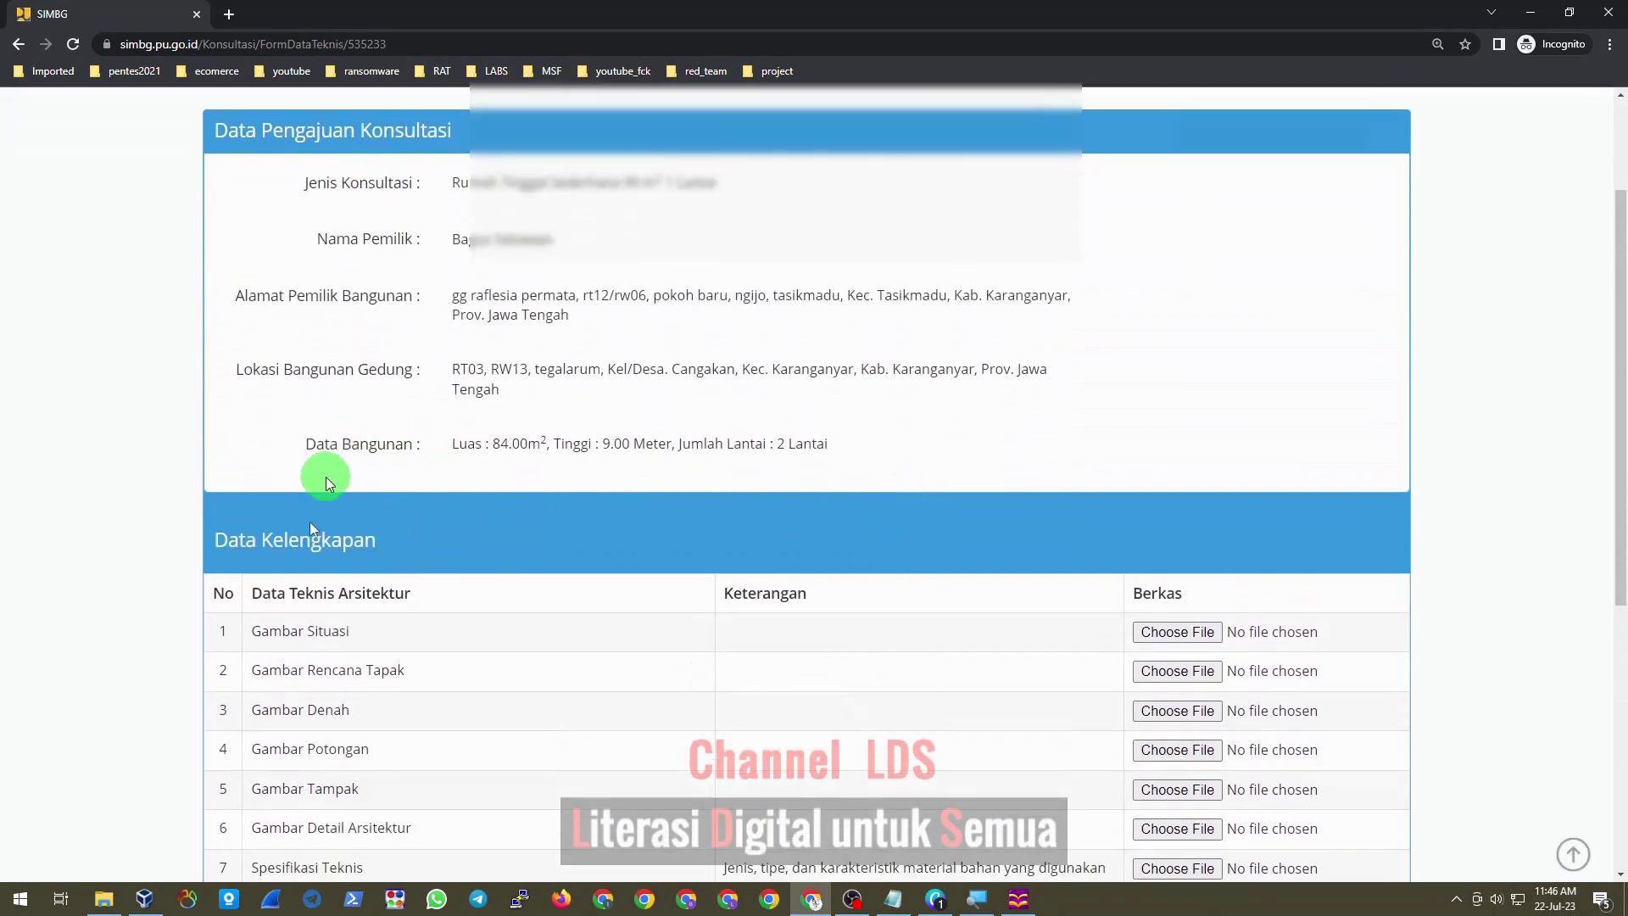
{"action": "scroll", "coordinate": [323, 551], "scroll_direction": "down", "scroll_amount": 4}
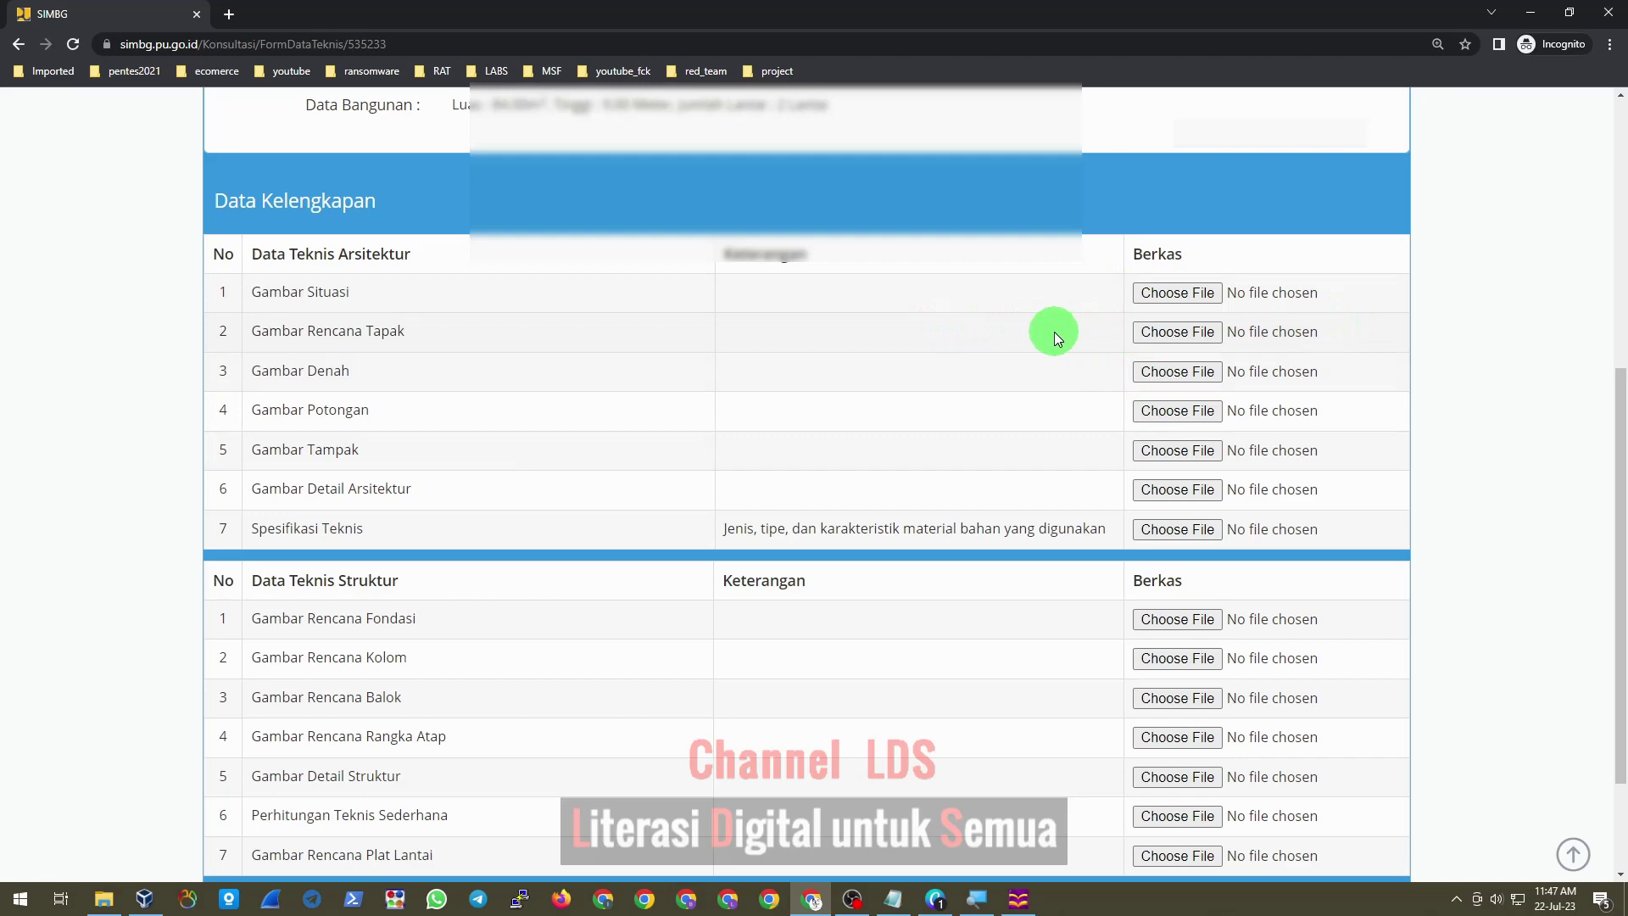
{"action": "left_click", "coordinate": [1179, 294]}
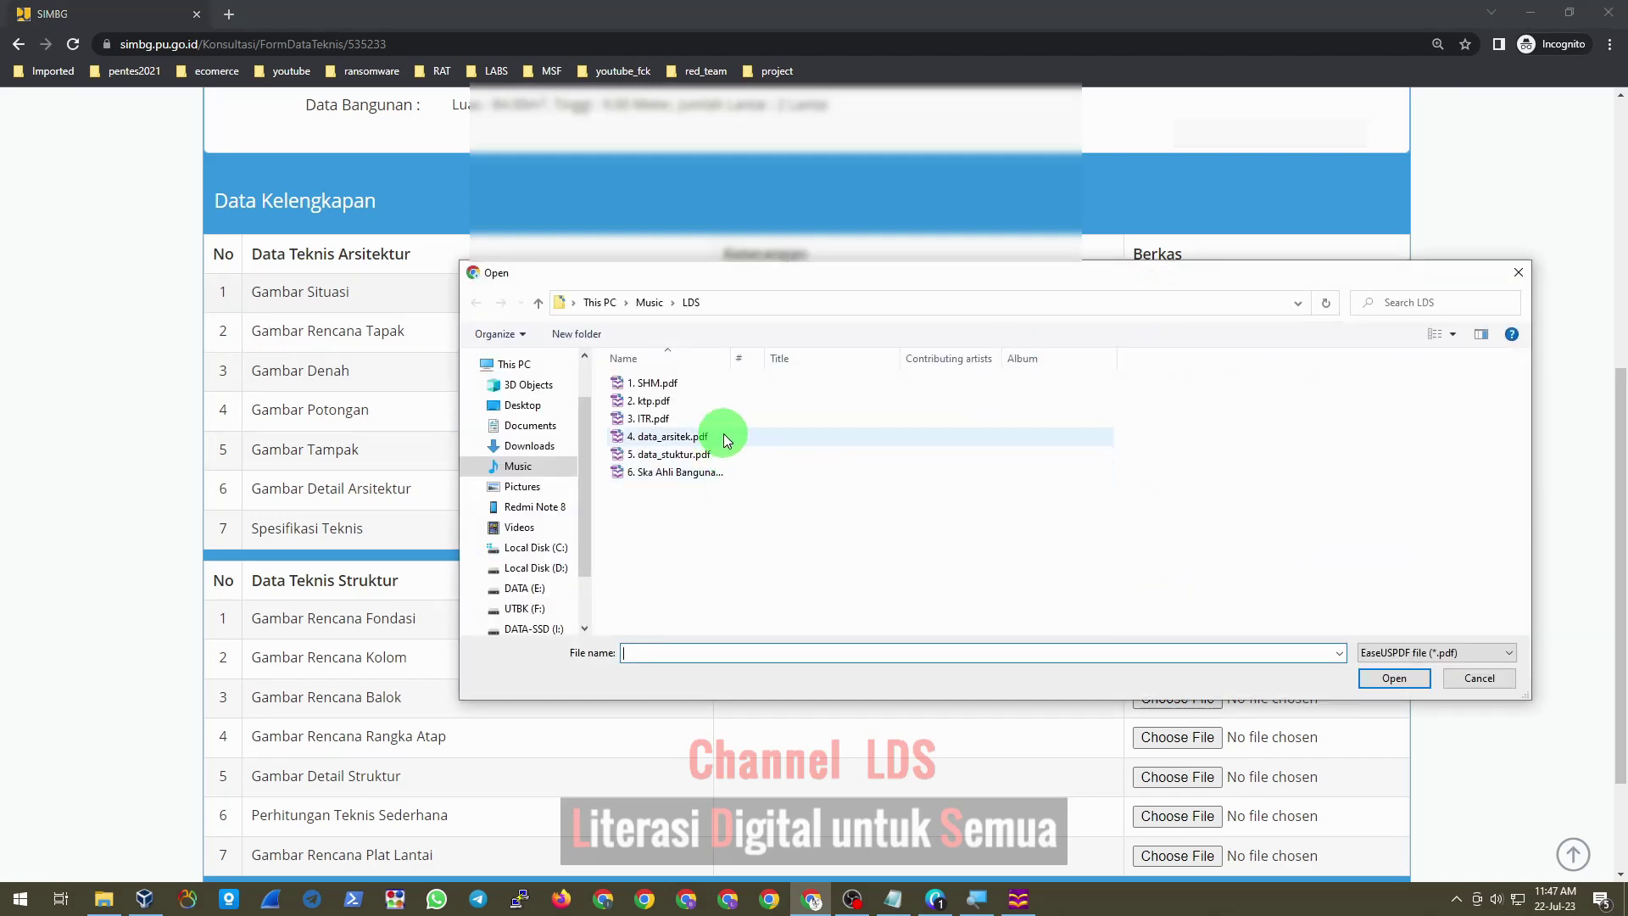
{"action": "left_click_drag", "start_coordinate": [731, 358], "coordinate": [818, 363]}
{"action": "left_click", "coordinate": [721, 434]}
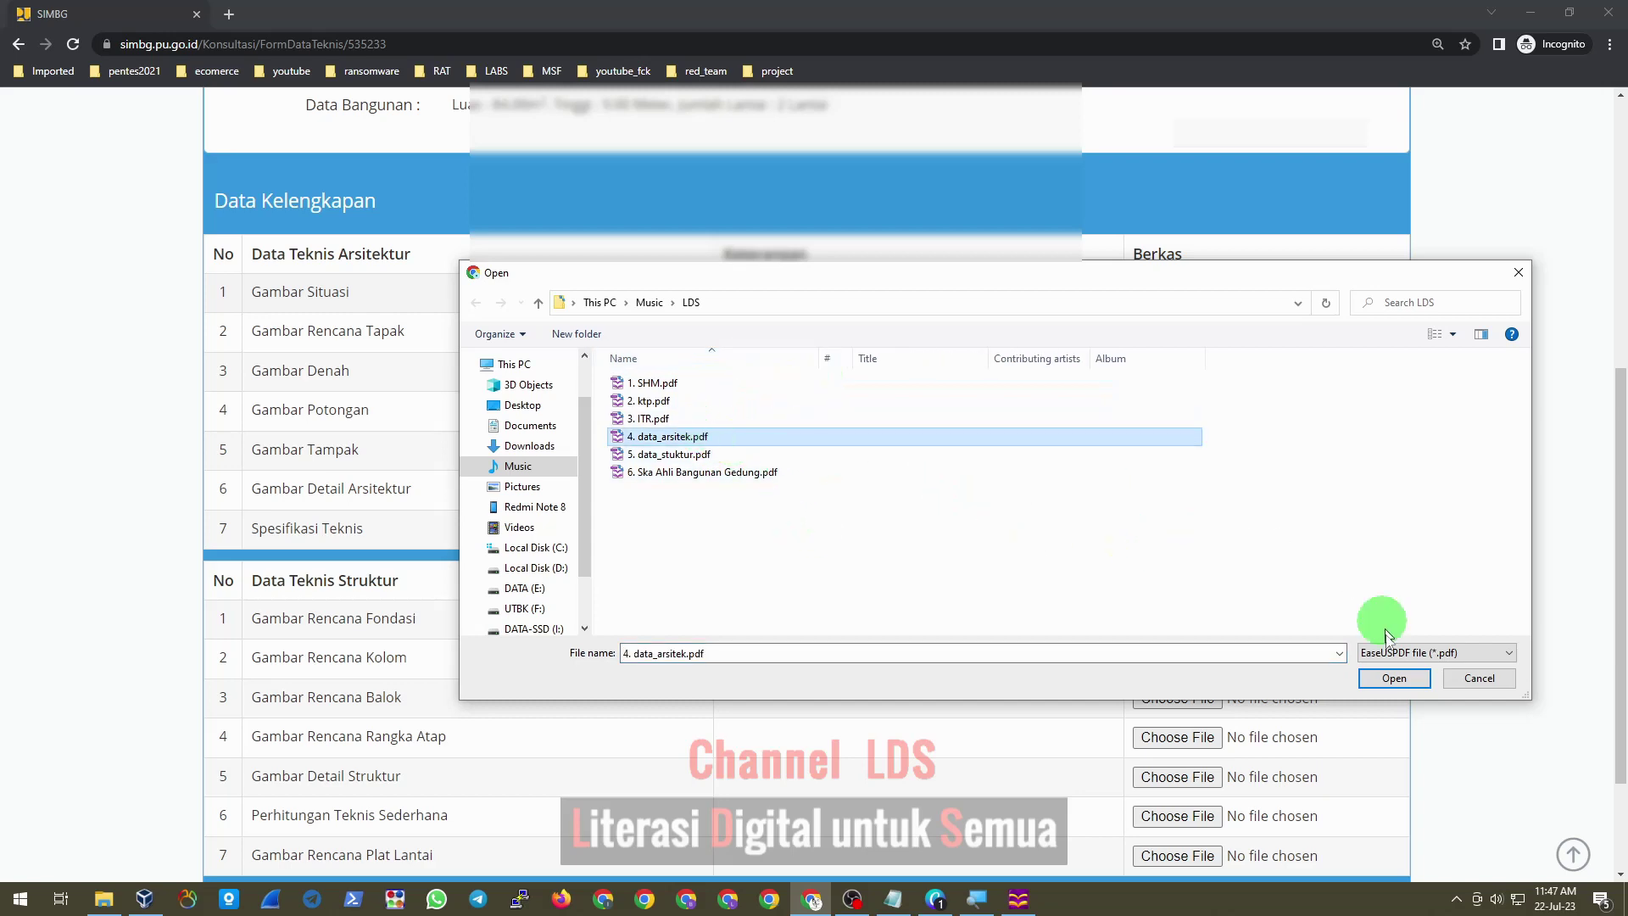
{"action": "left_click", "coordinate": [1396, 679]}
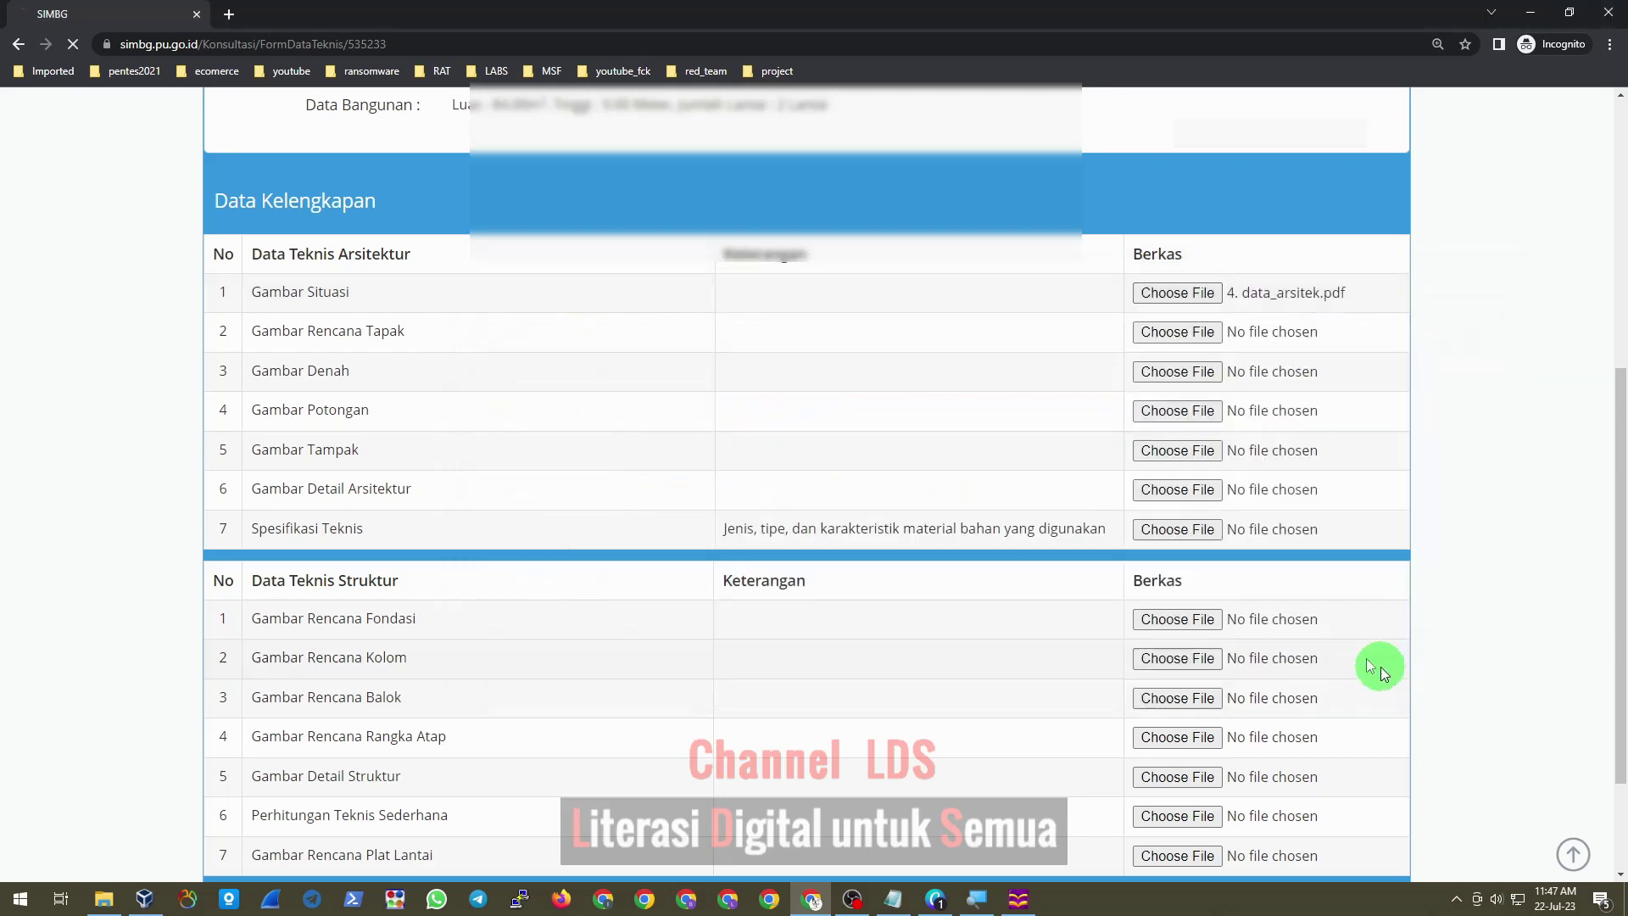
Upload 4. data_arsitek.pdf for Gambar Rencana Tapak, choosing the file again once the page has reloaded.
{"action": "left_click", "coordinate": [1179, 331]}
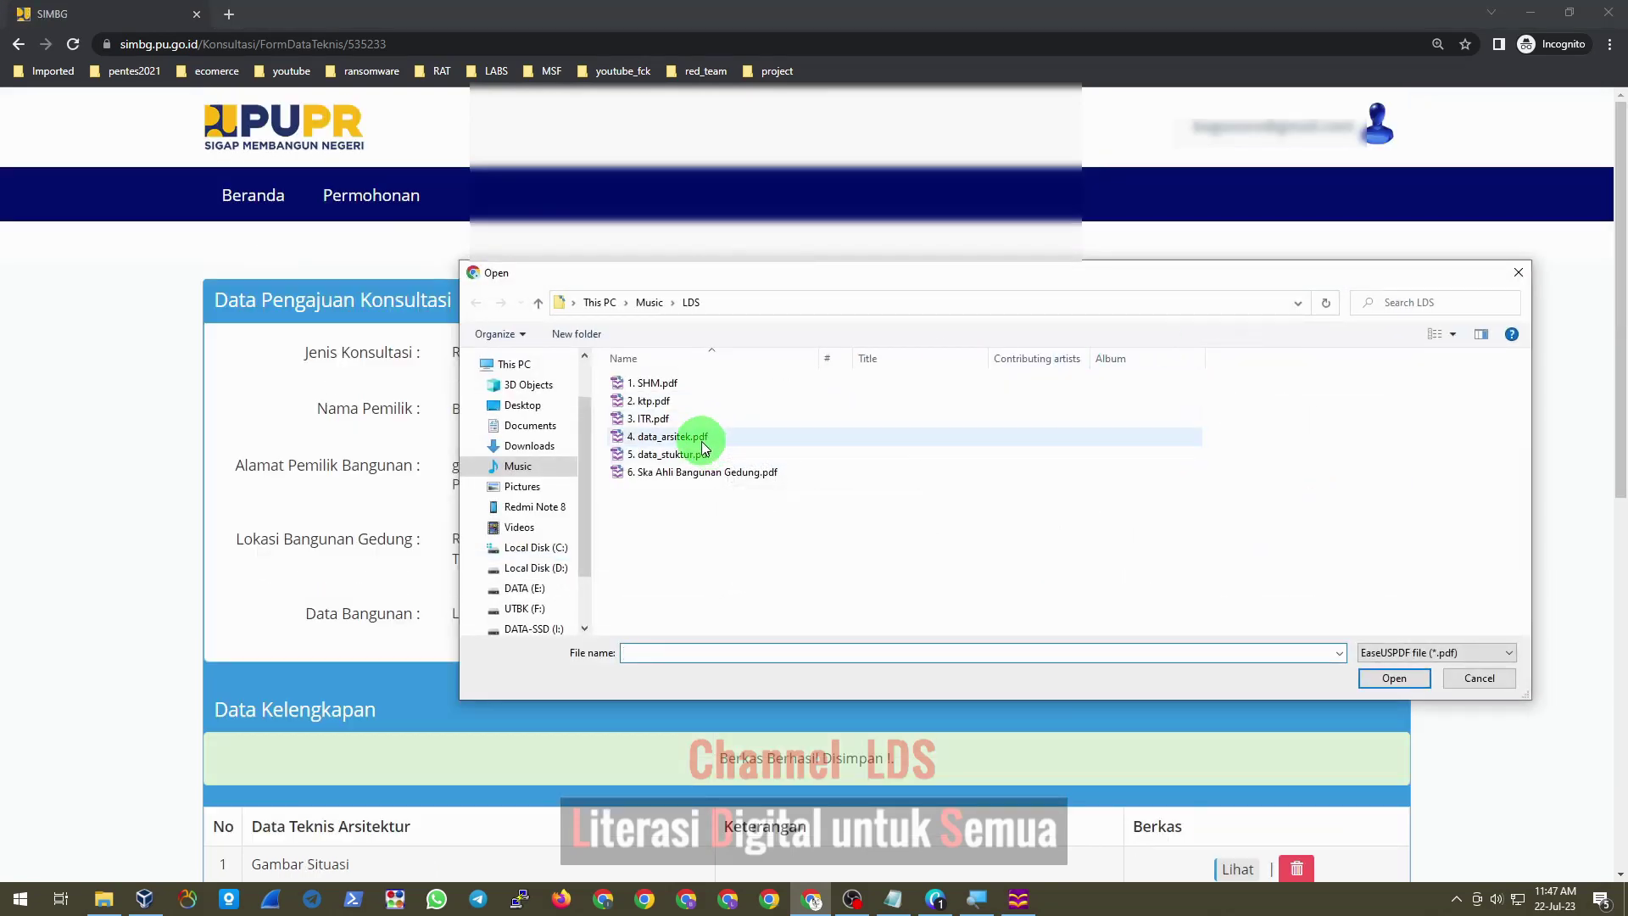
{"action": "double_click", "coordinate": [704, 438]}
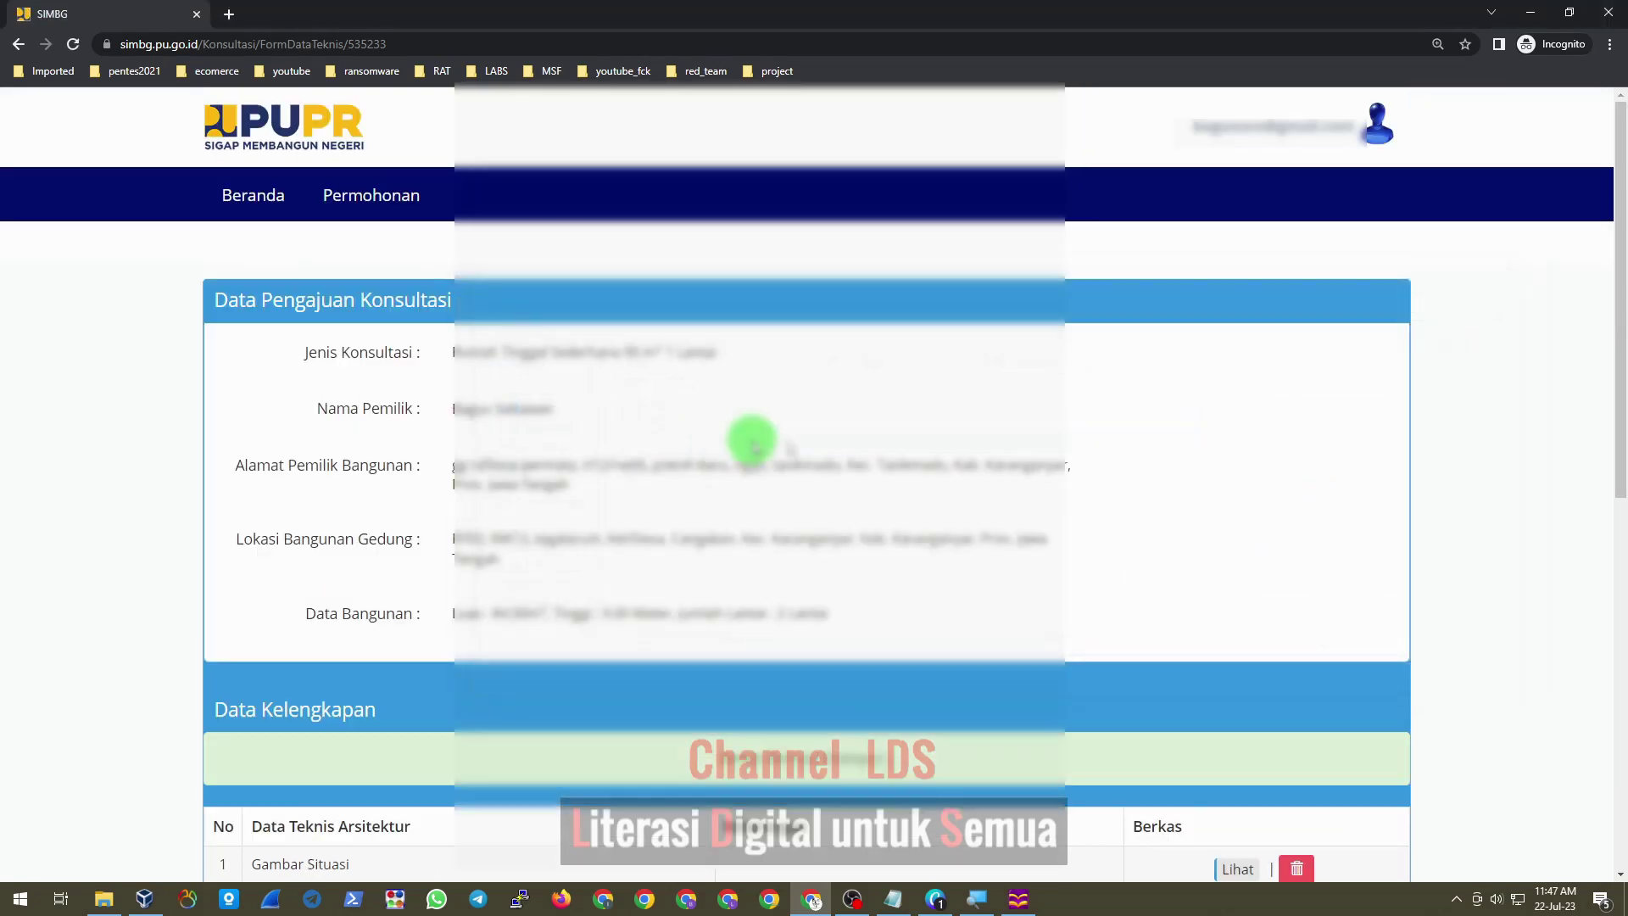
{"action": "scroll", "coordinate": [1243, 528], "scroll_direction": "down", "scroll_amount": 5}
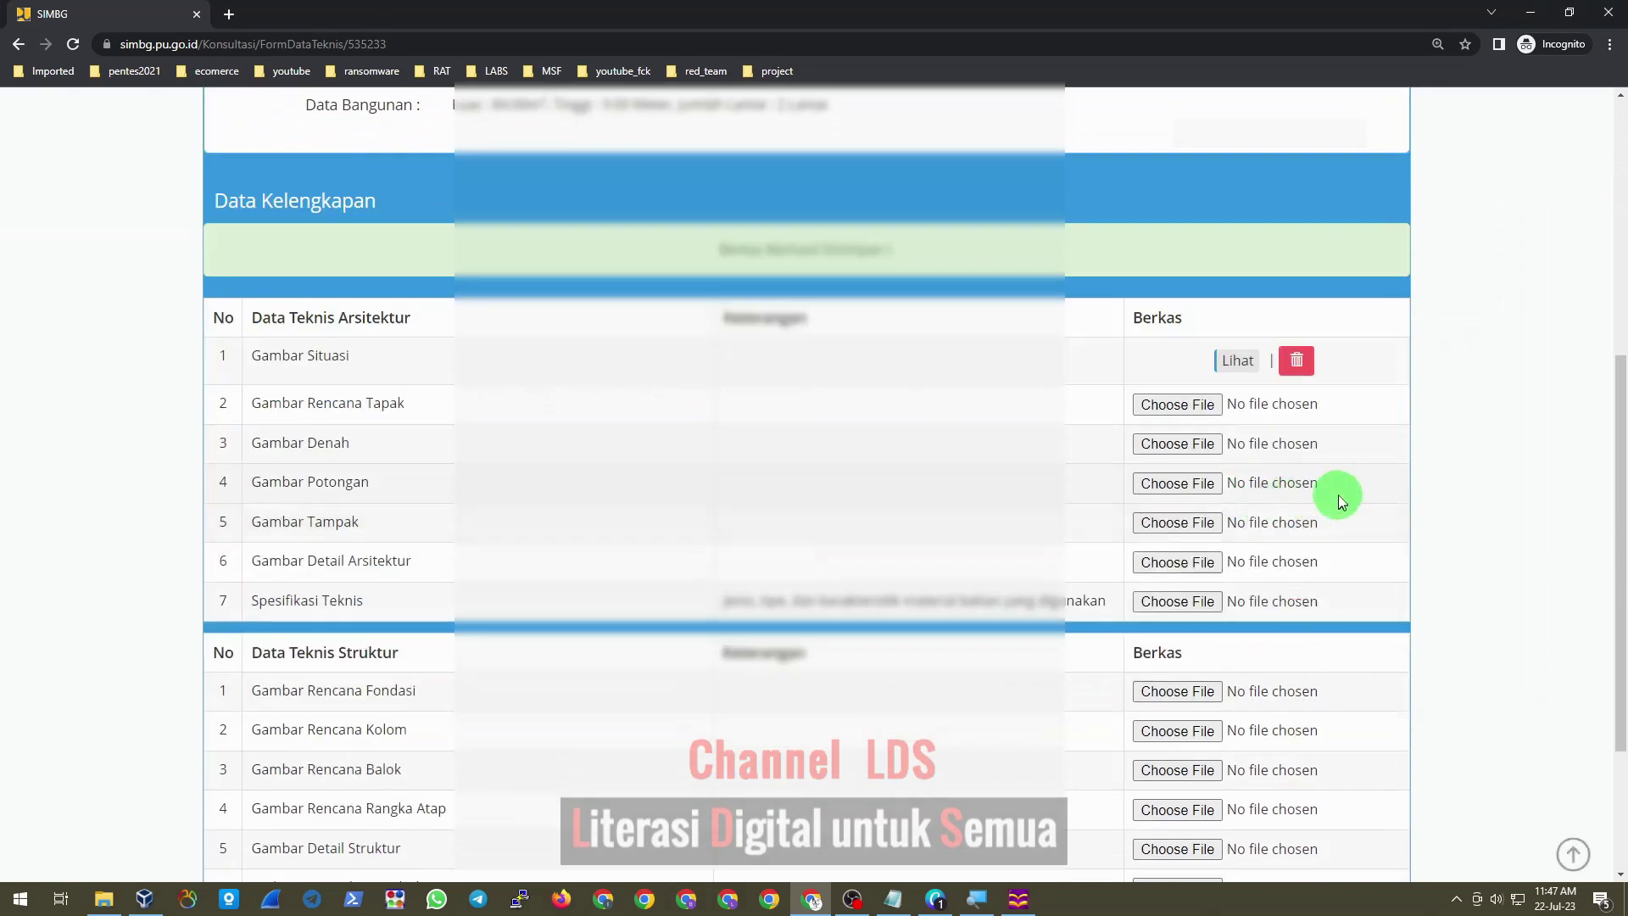
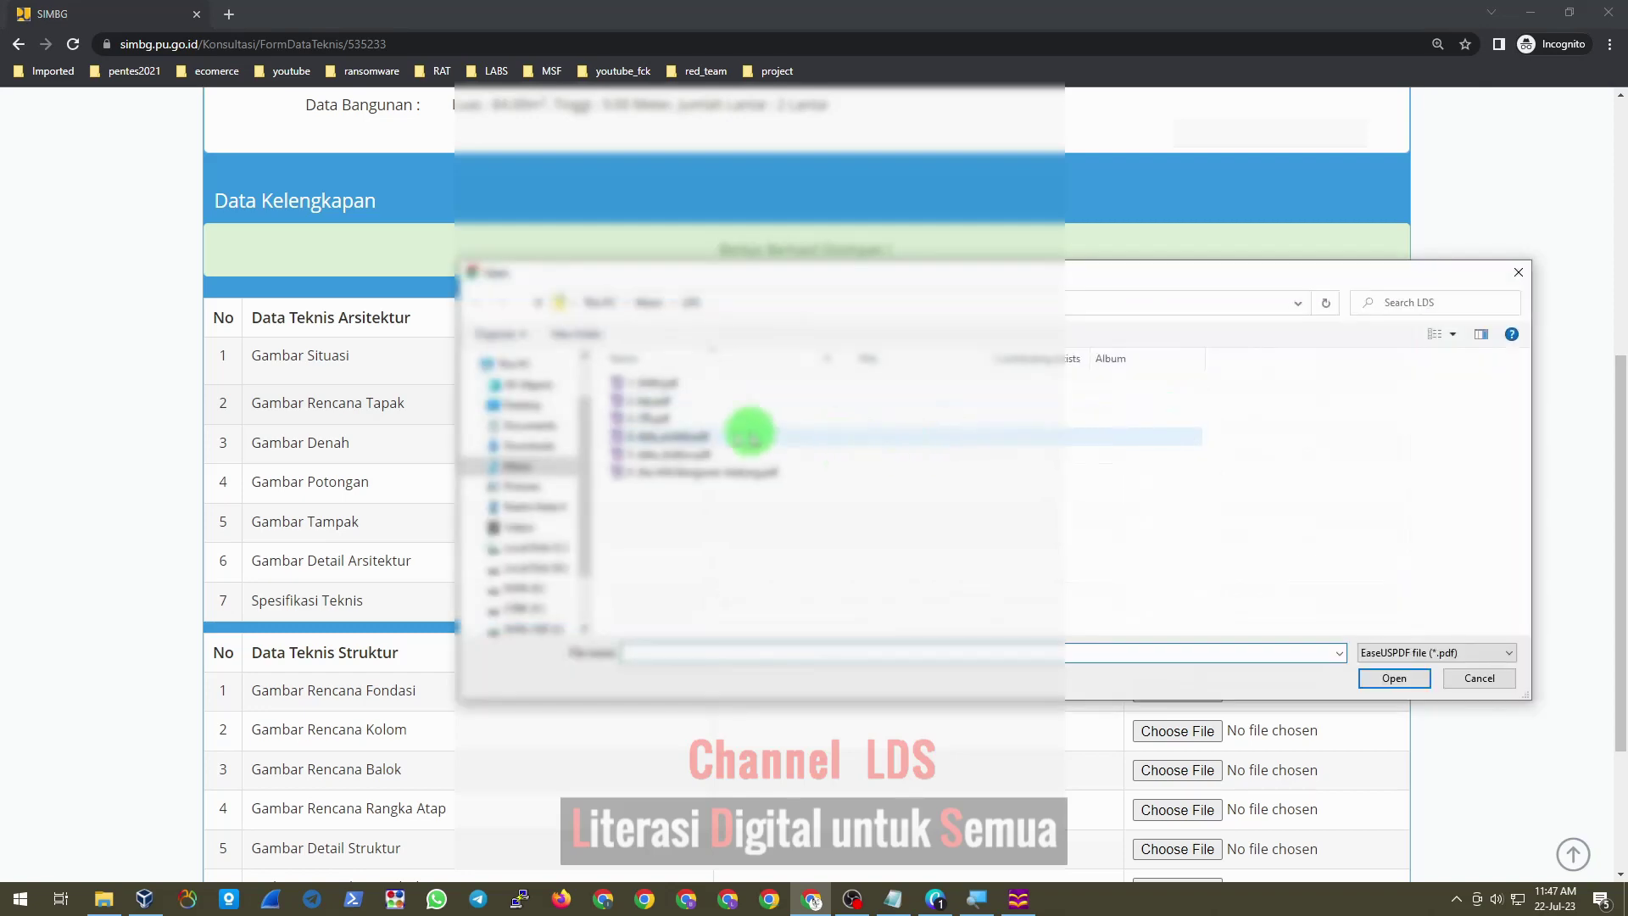
{"action": "double_click", "coordinate": [721, 433]}
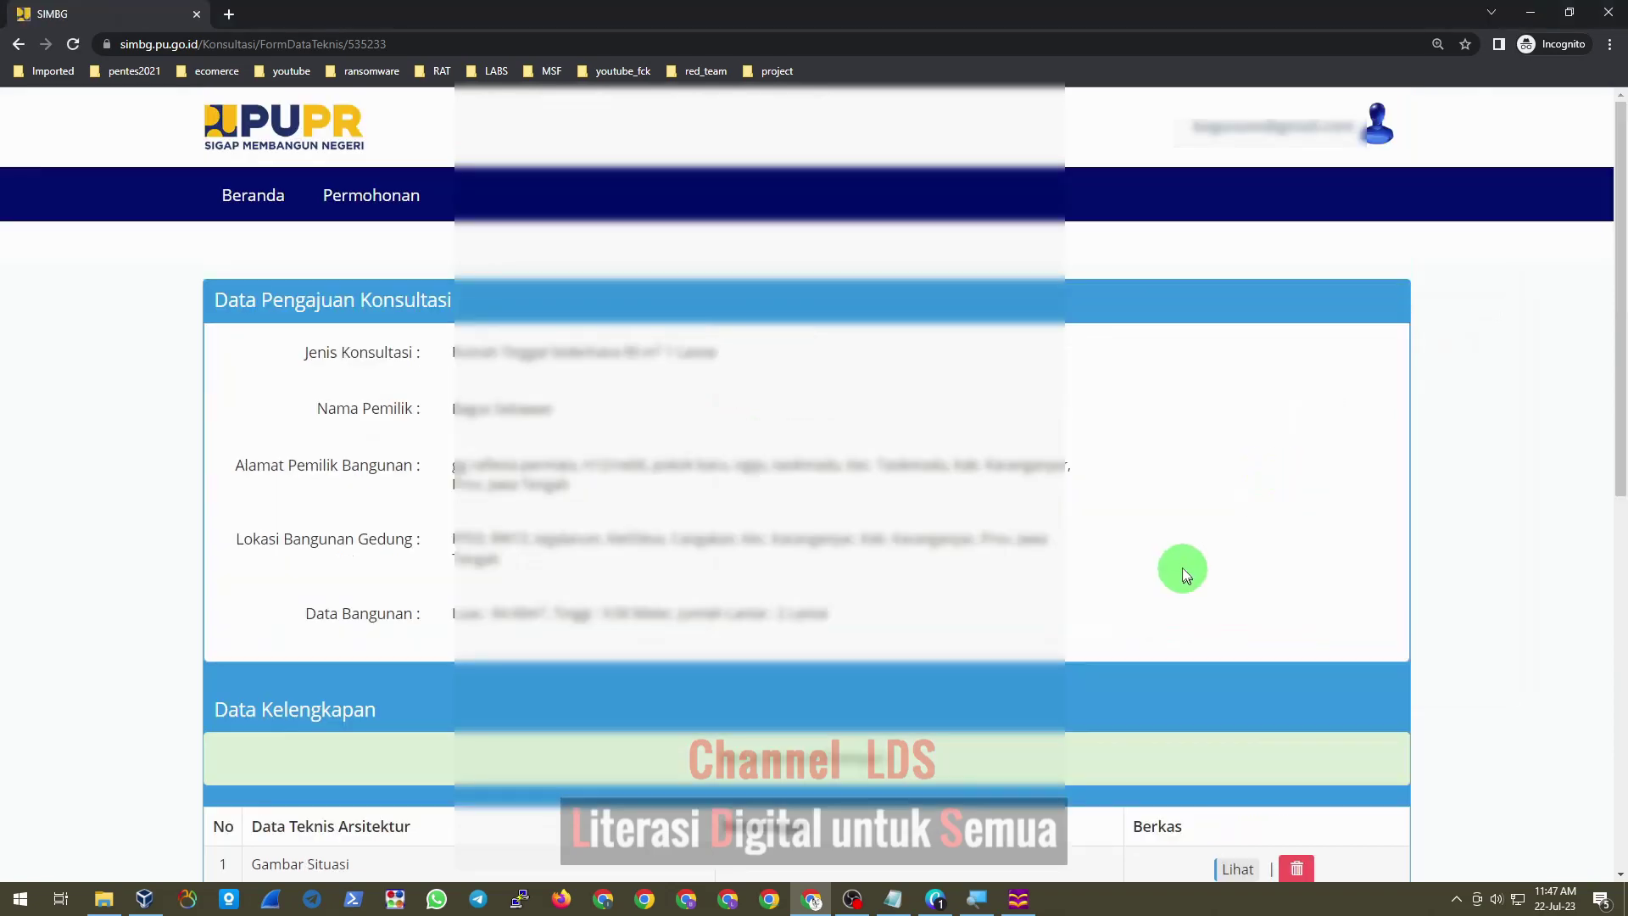
Upload 4. data_arsitek.pdf for both Gambar Denah and Gambar Potongan.
{"action": "scroll", "coordinate": [1182, 567], "scroll_direction": "down", "scroll_amount": 7}
{"action": "left_click", "coordinate": [1187, 368]}
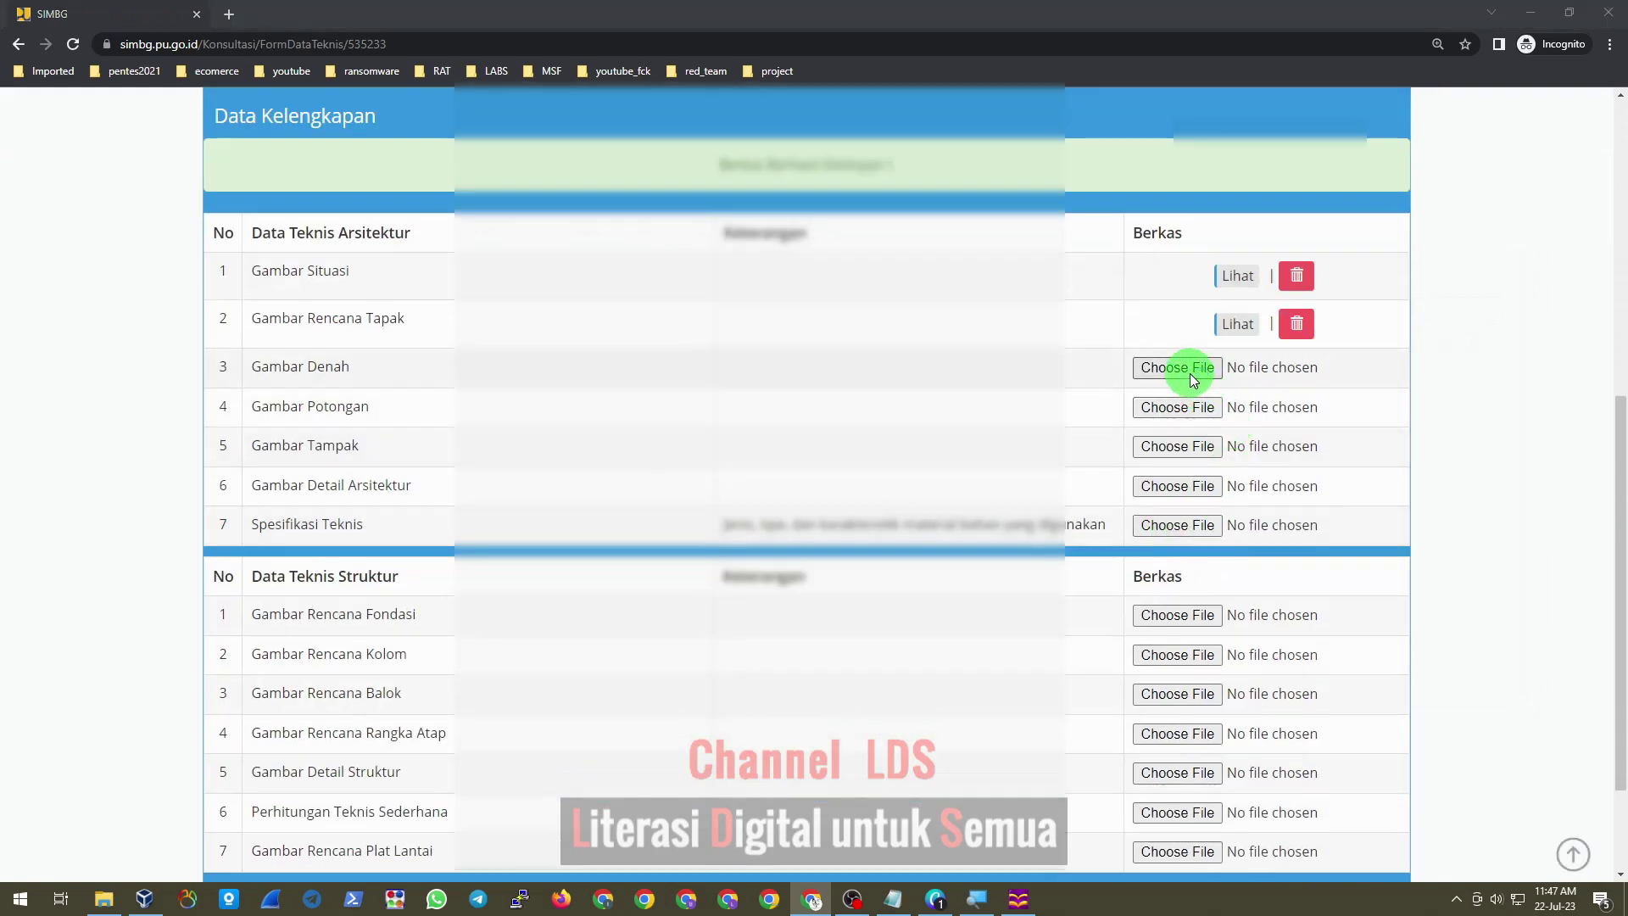
{"action": "double_click", "coordinate": [687, 435]}
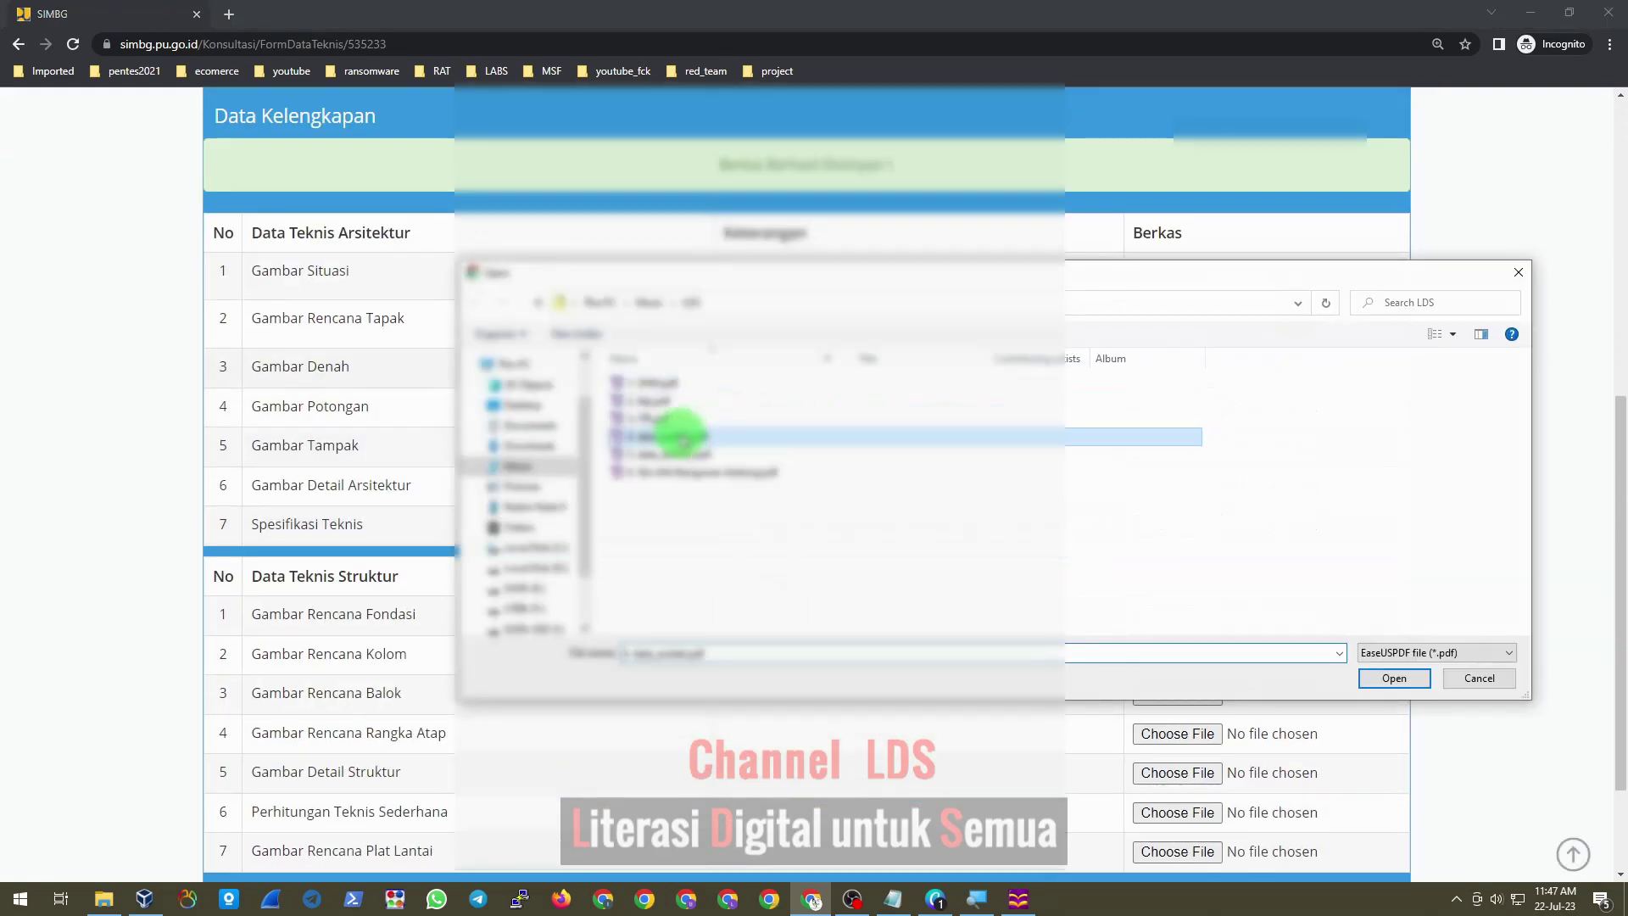
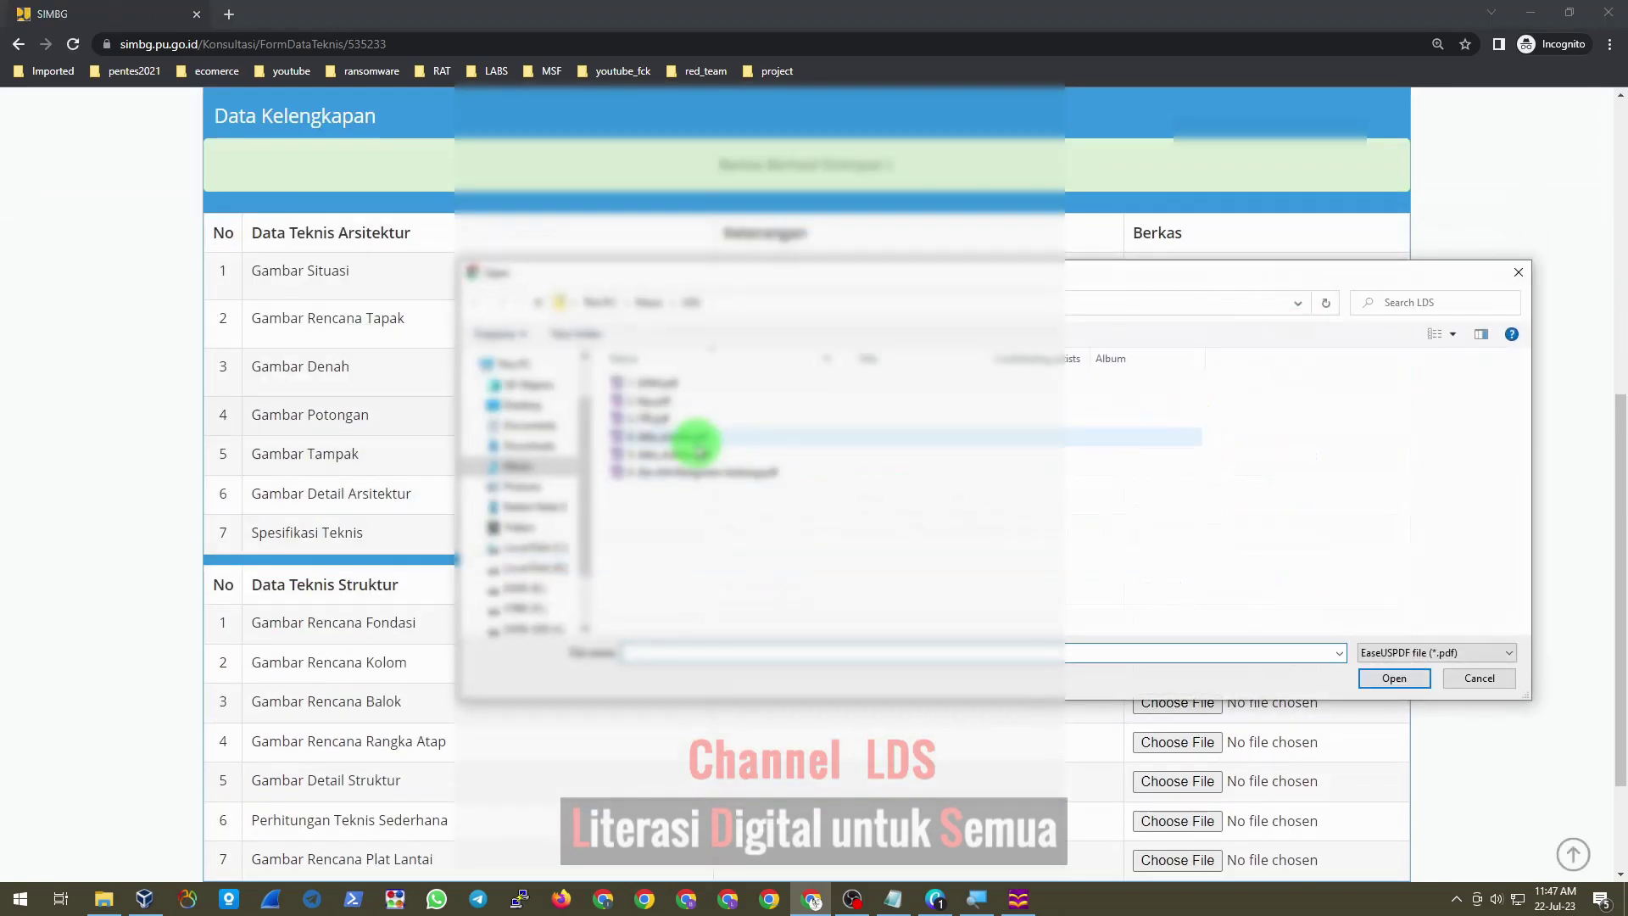
{"action": "double_click", "coordinate": [694, 439]}
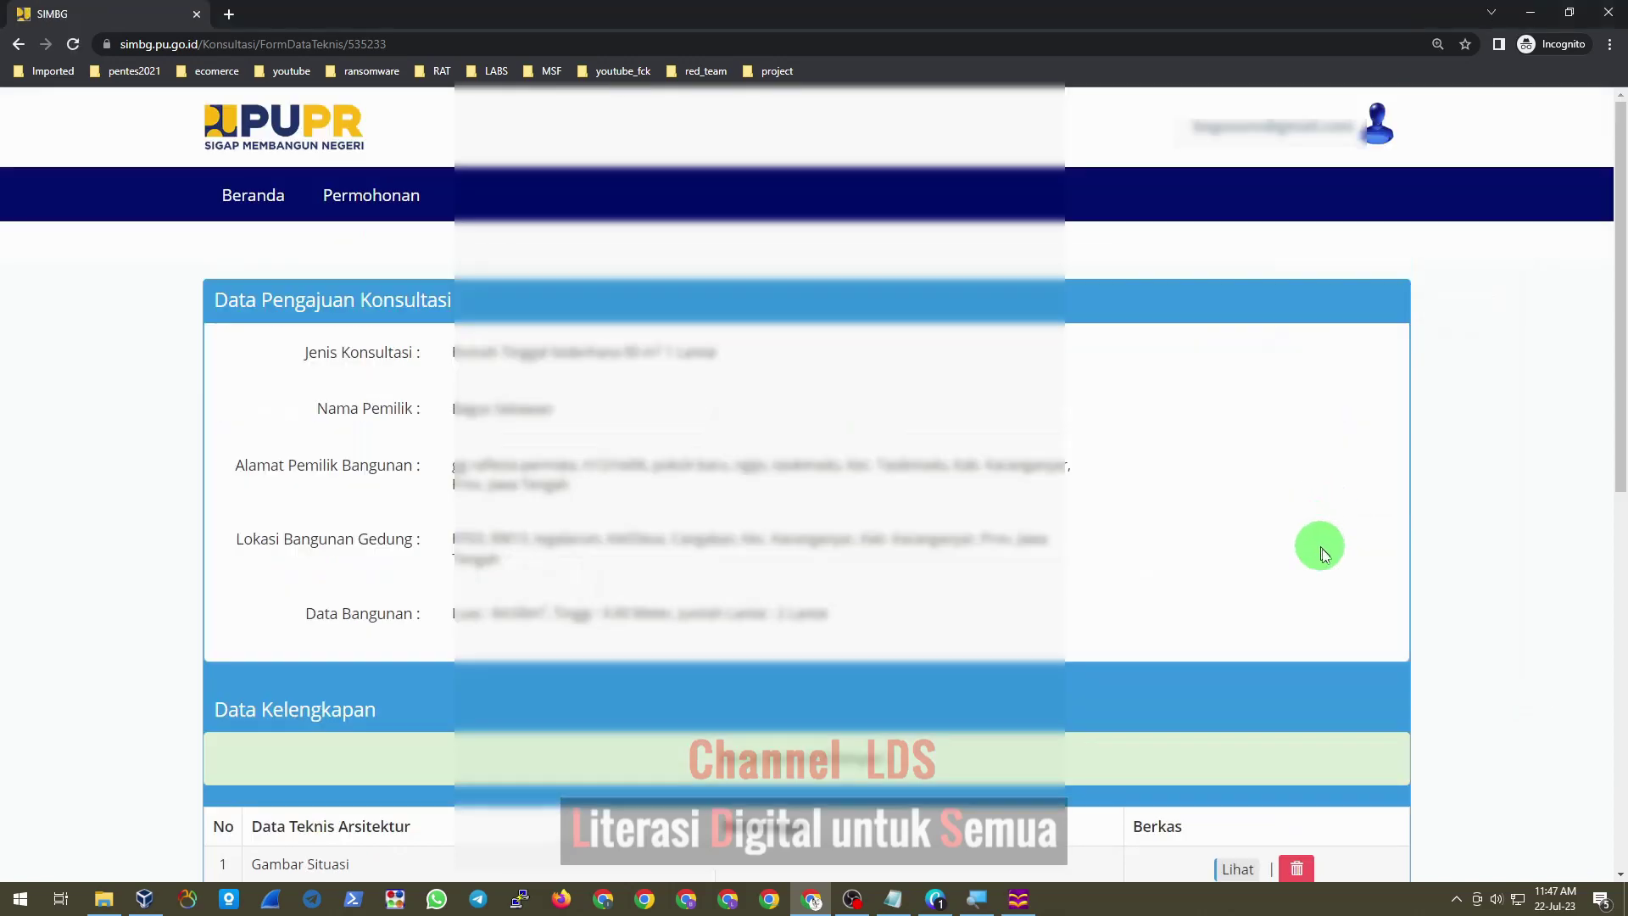
Upload 4. data_arsitek.pdf for Gambar Tampak in the architectural technical data.
{"action": "scroll", "coordinate": [1323, 543], "scroll_direction": "down", "scroll_amount": 8}
{"action": "left_click", "coordinate": [1185, 379]}
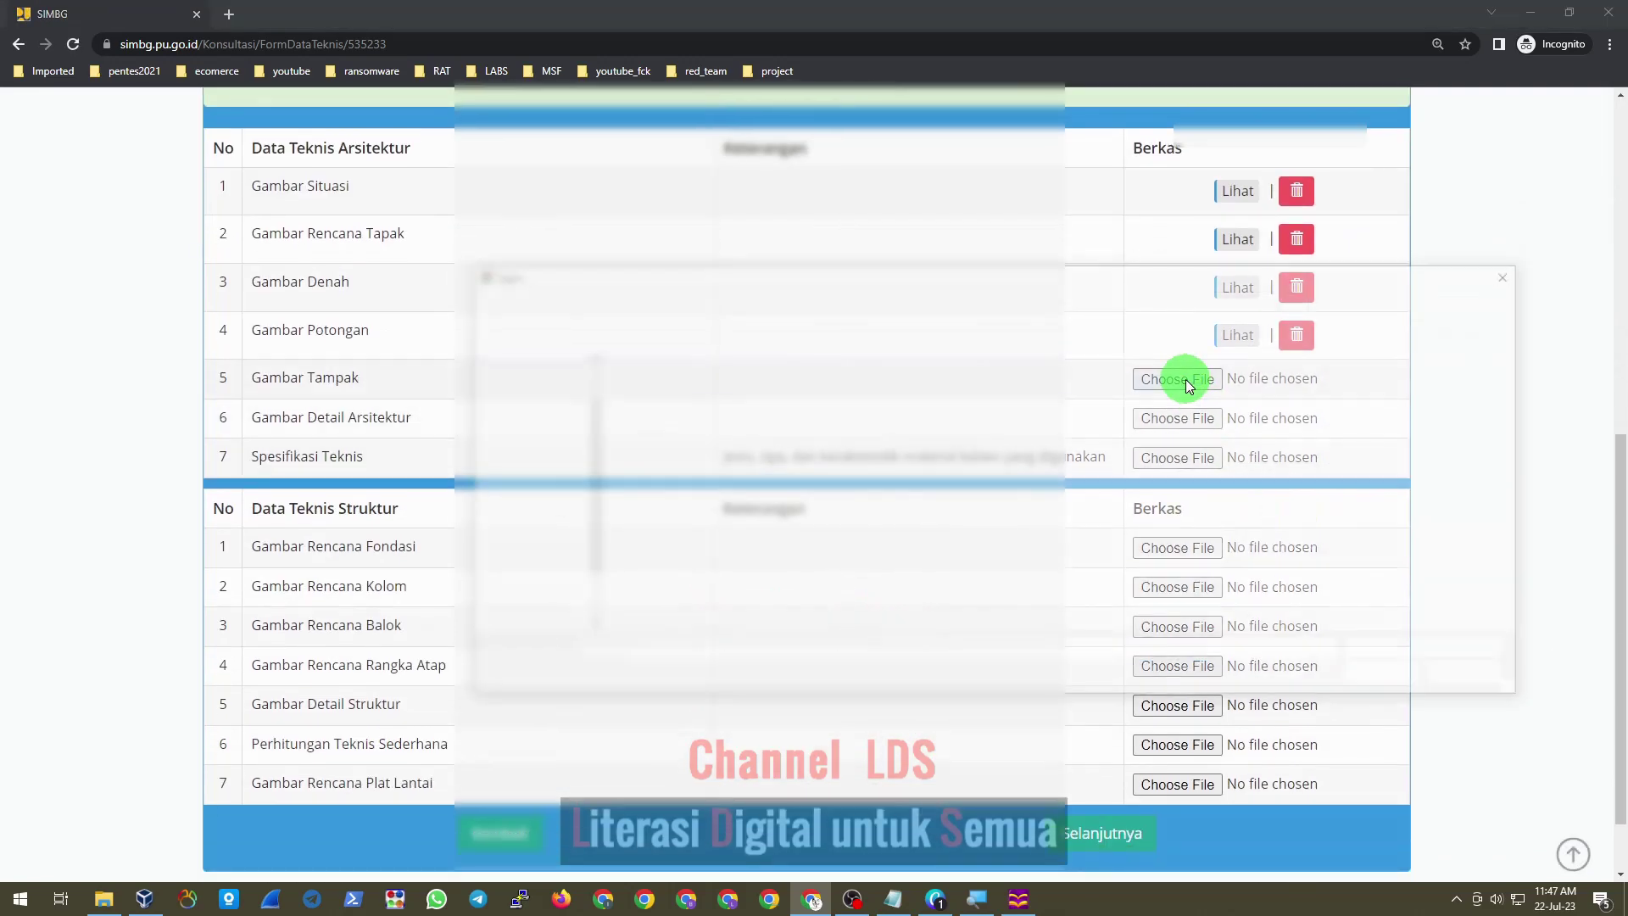
{"action": "left_click", "coordinate": [697, 439]}
{"action": "double_click", "coordinate": [697, 439]}
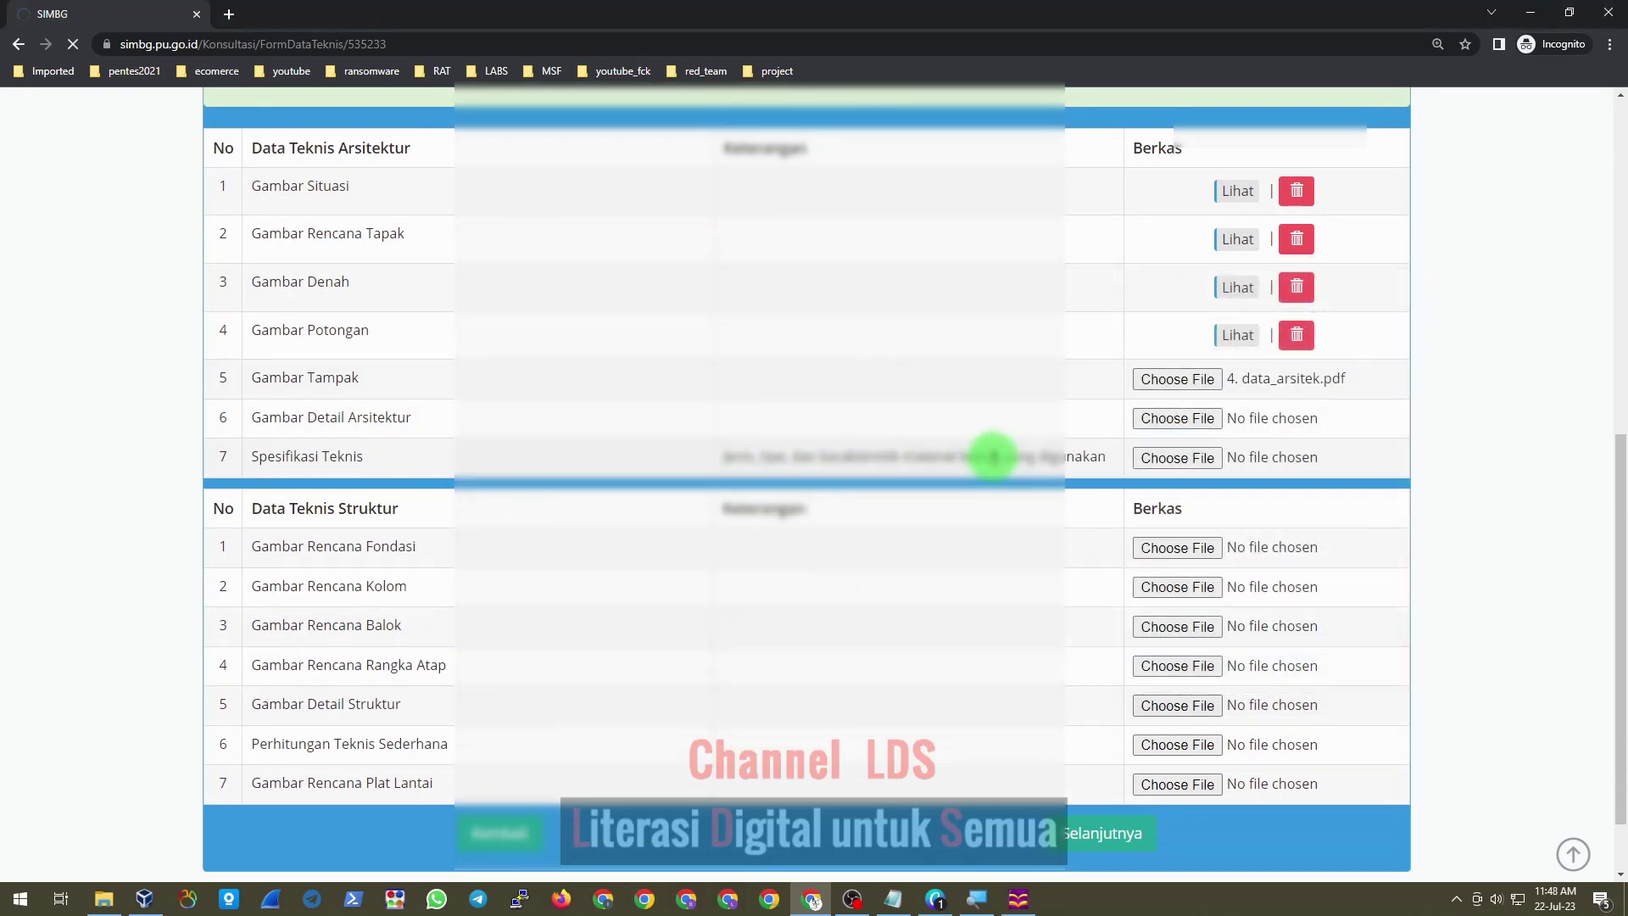
Upload 4. data_arsitek.pdf for Gambar Detail Arsitektur in the architectural technical data.
{"action": "scroll", "coordinate": [1334, 581], "scroll_direction": "down", "scroll_amount": 7}
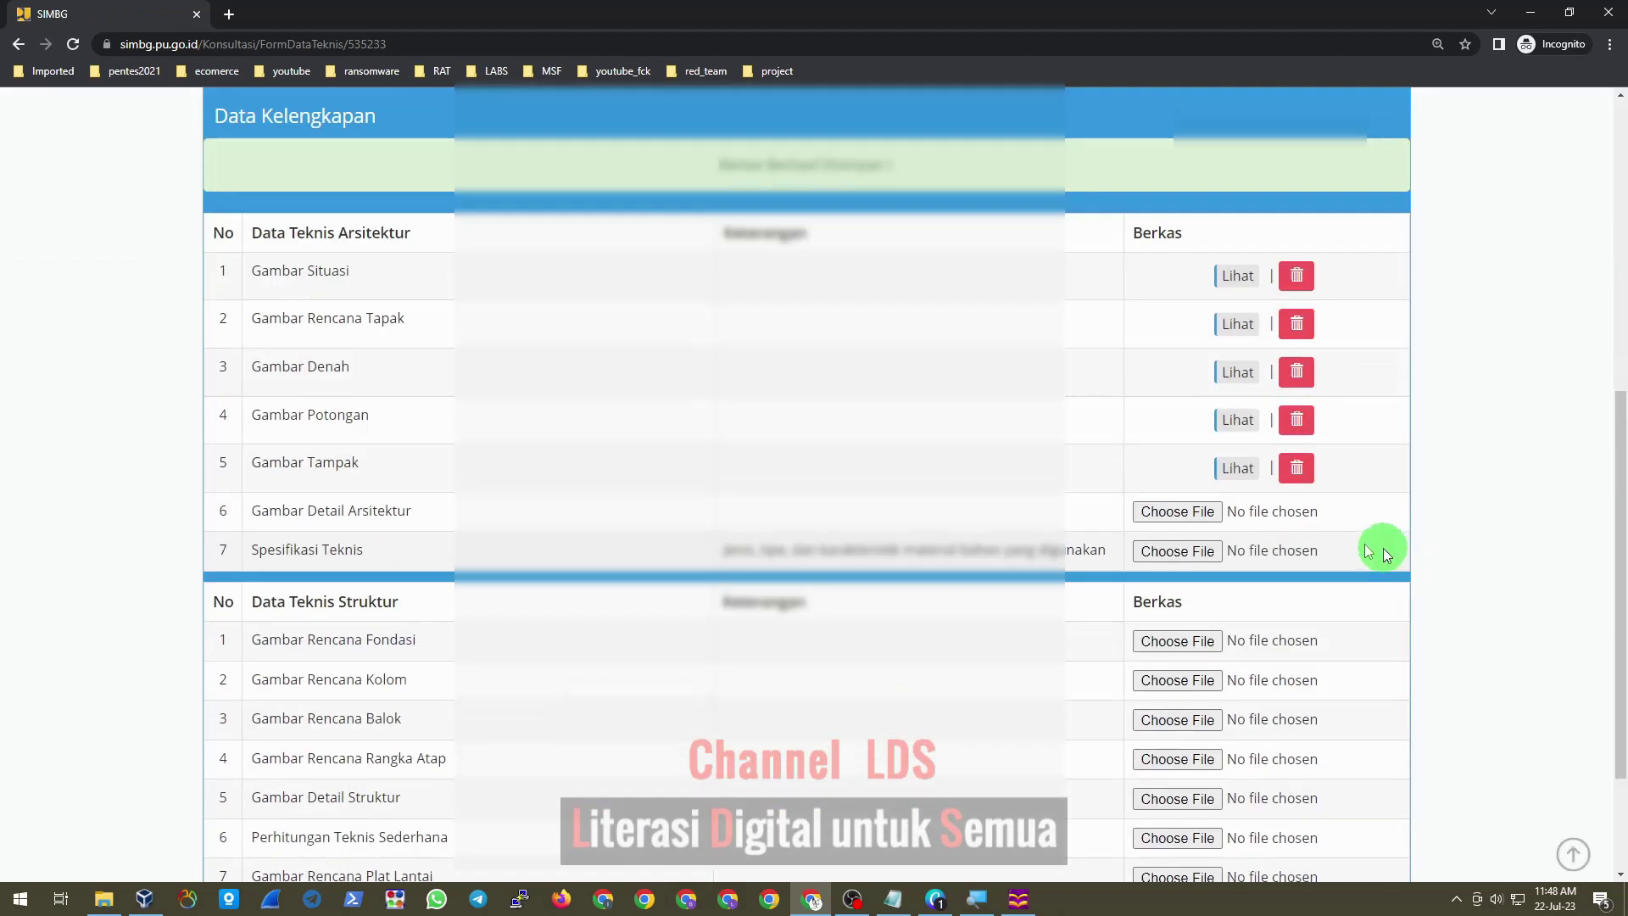
{"action": "left_click", "coordinate": [1172, 511]}
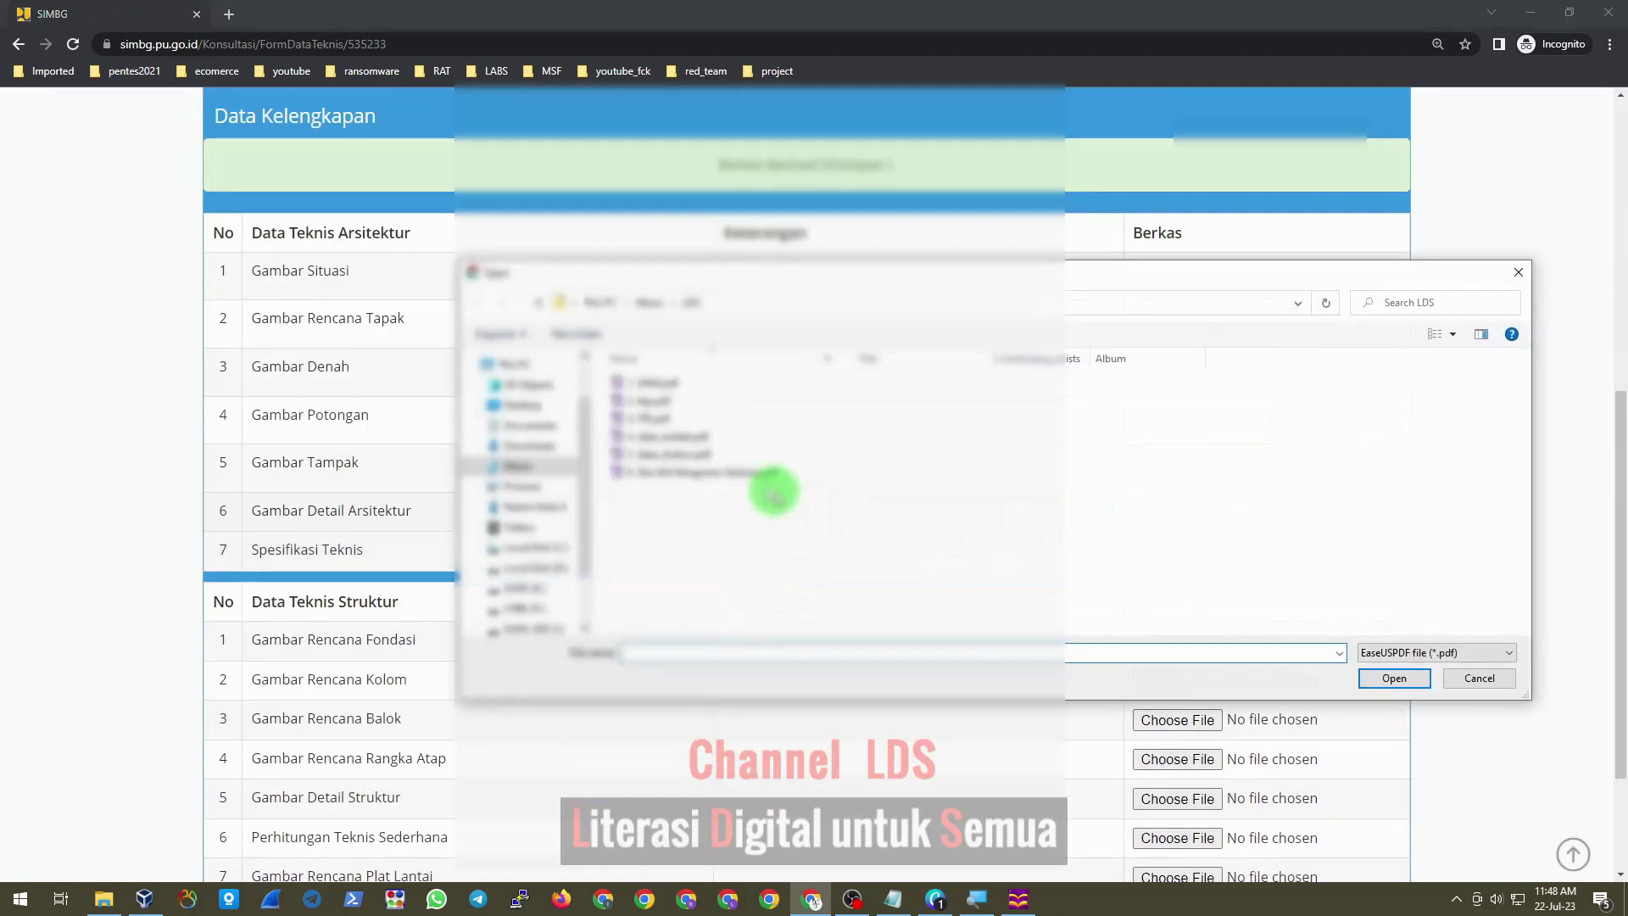
{"action": "double_click", "coordinate": [683, 438]}
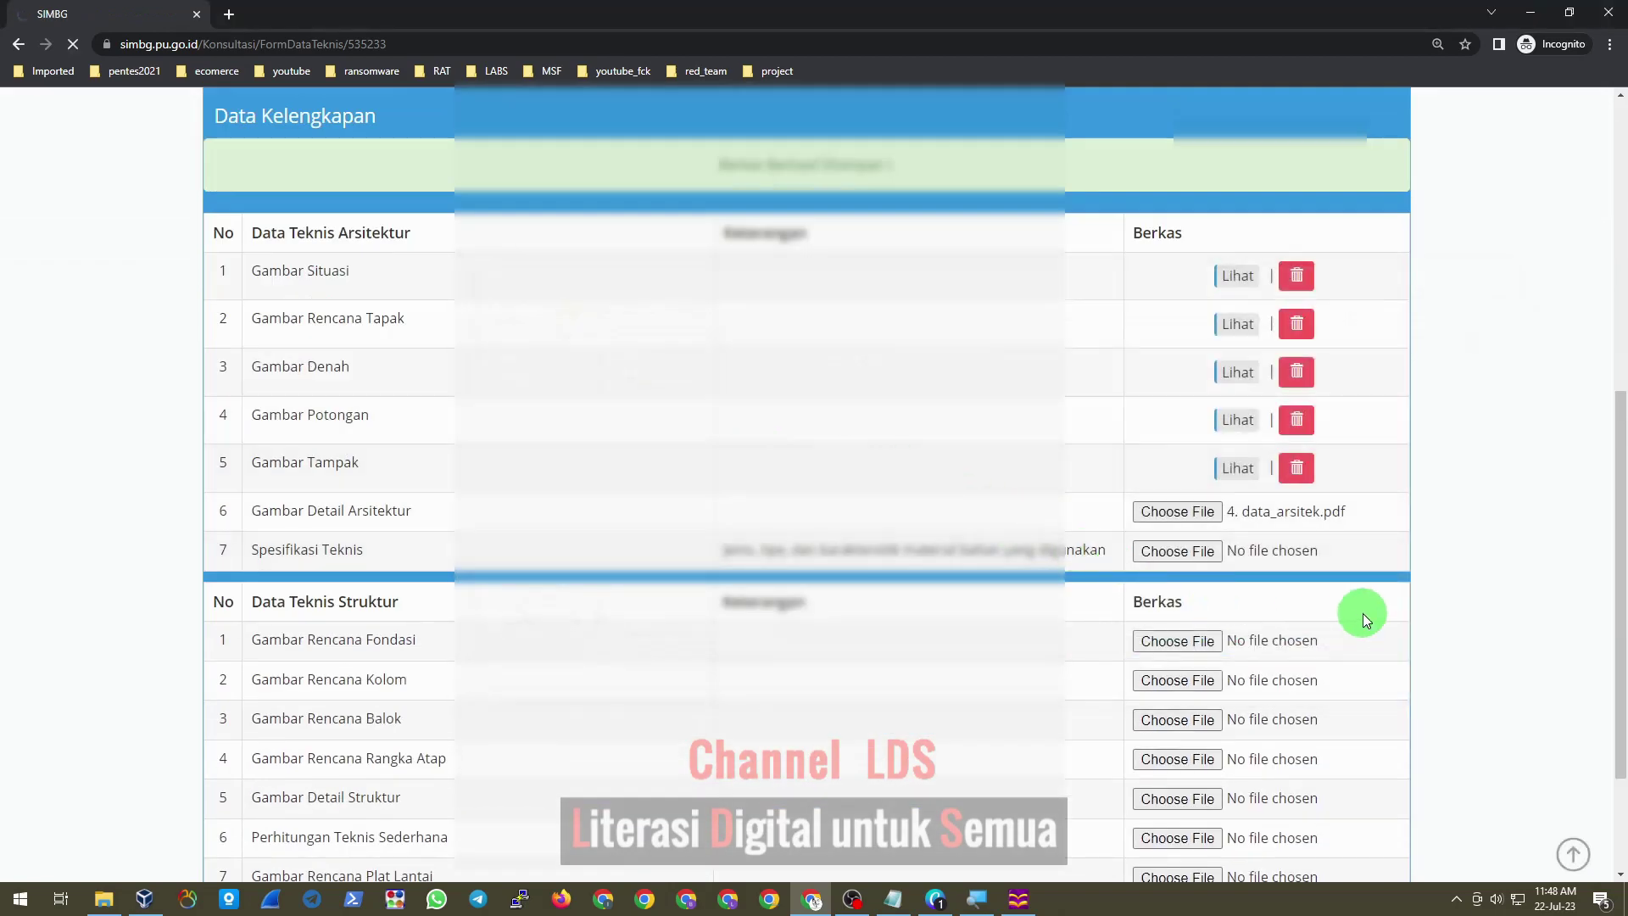
{"action": "scroll", "coordinate": [1364, 607], "scroll_direction": "down", "scroll_amount": 5}
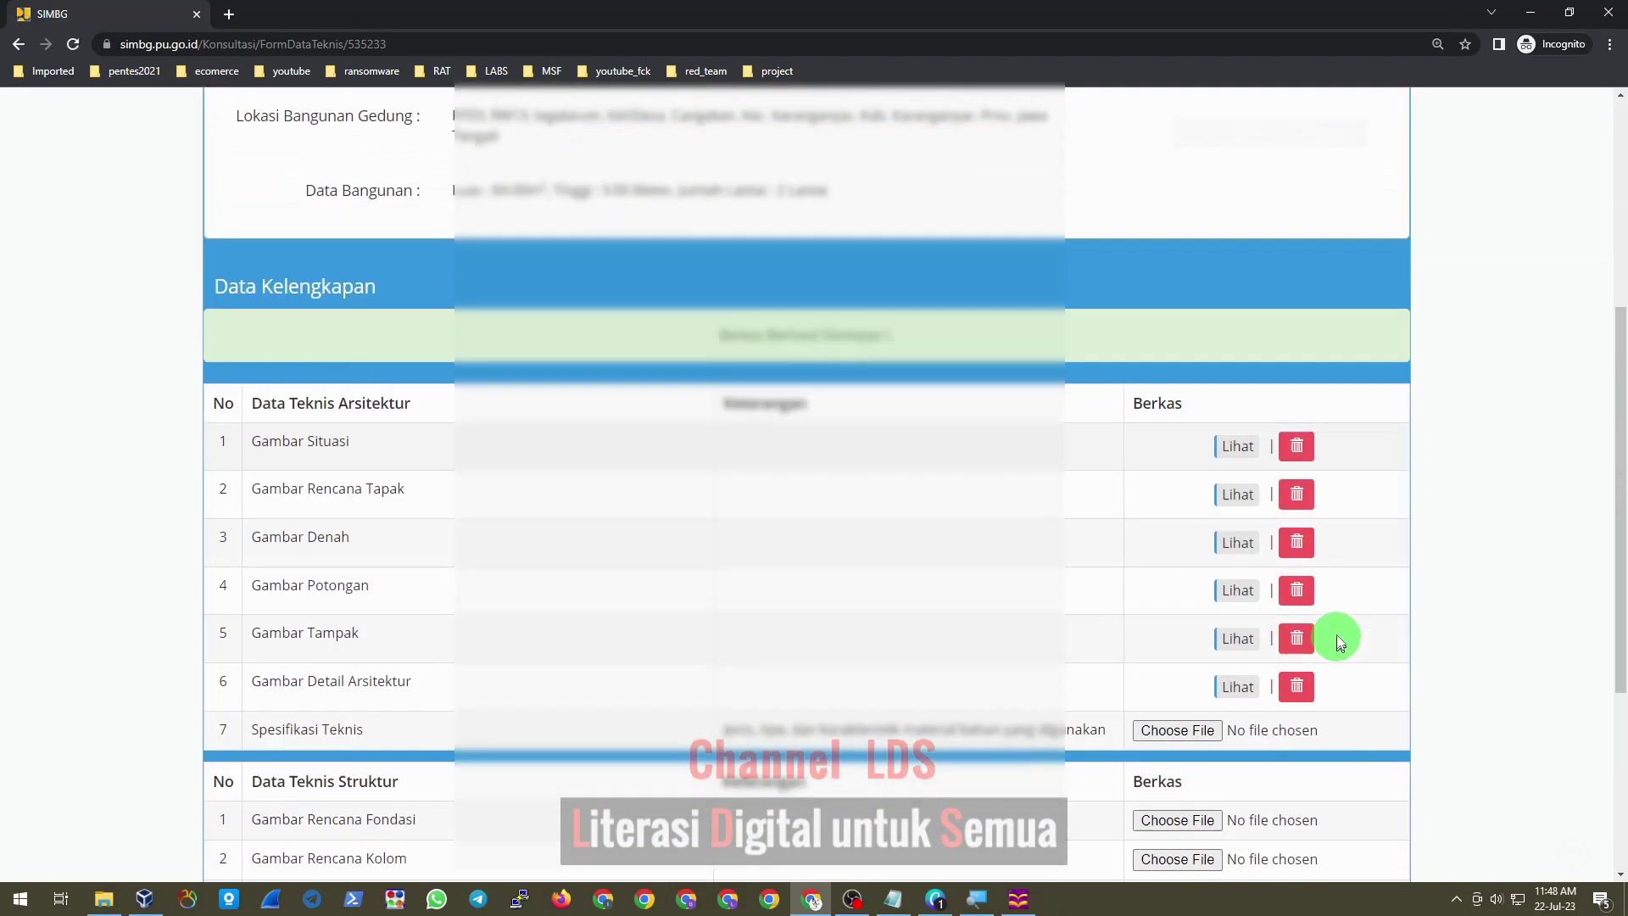
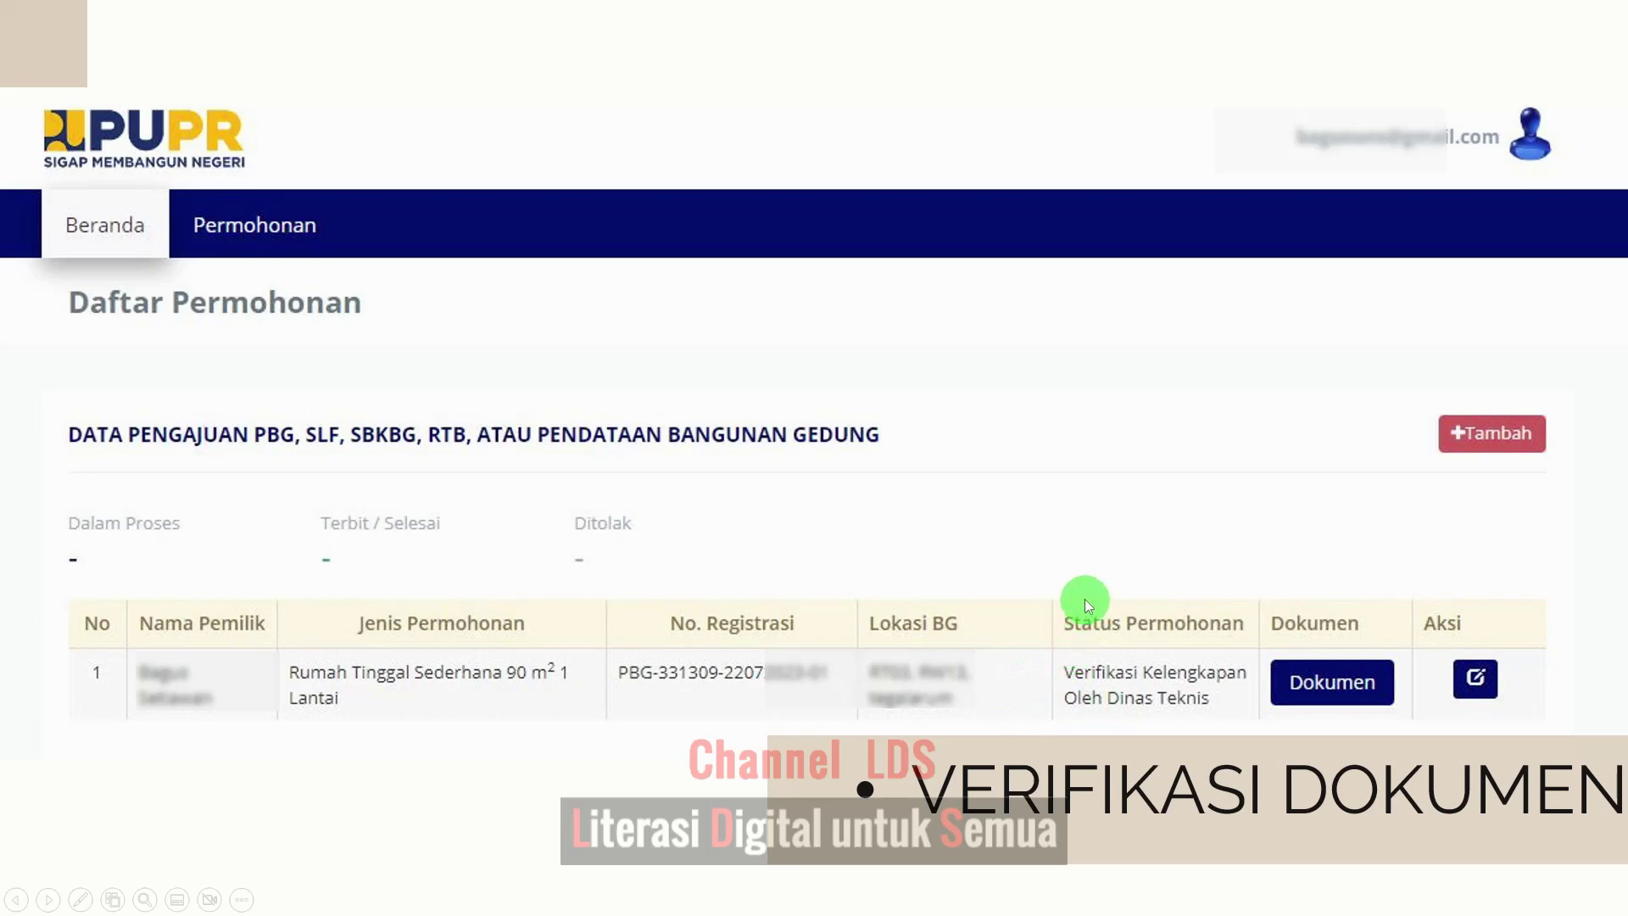
{"action": "left_click", "coordinate": [1005, 499]}
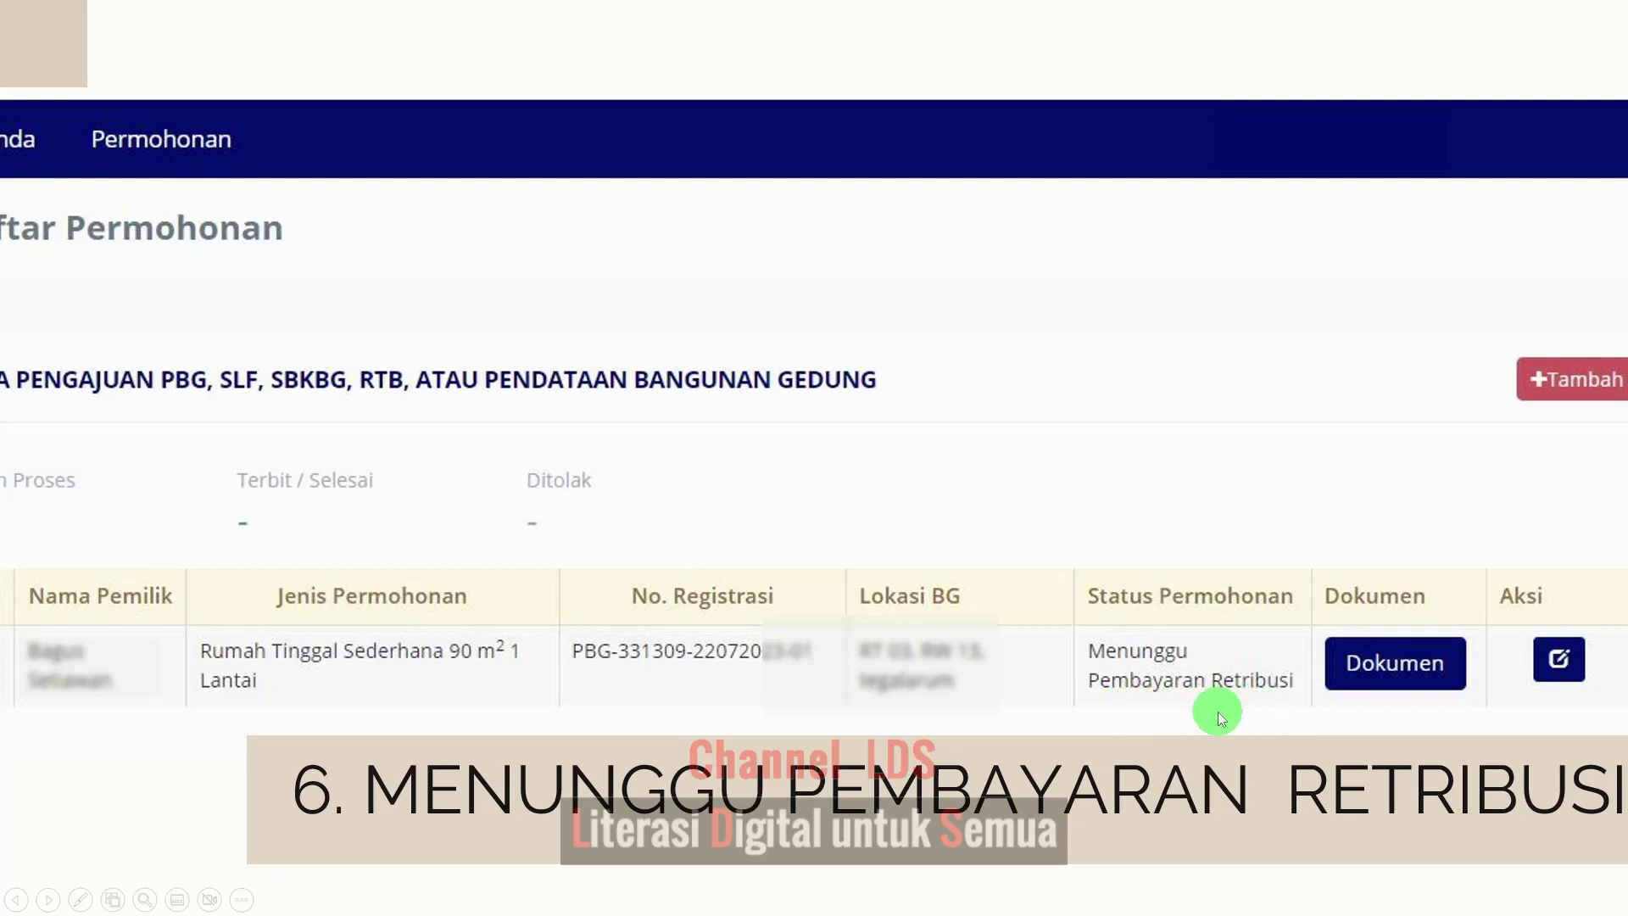
{"action": "key", "text": "Right"}
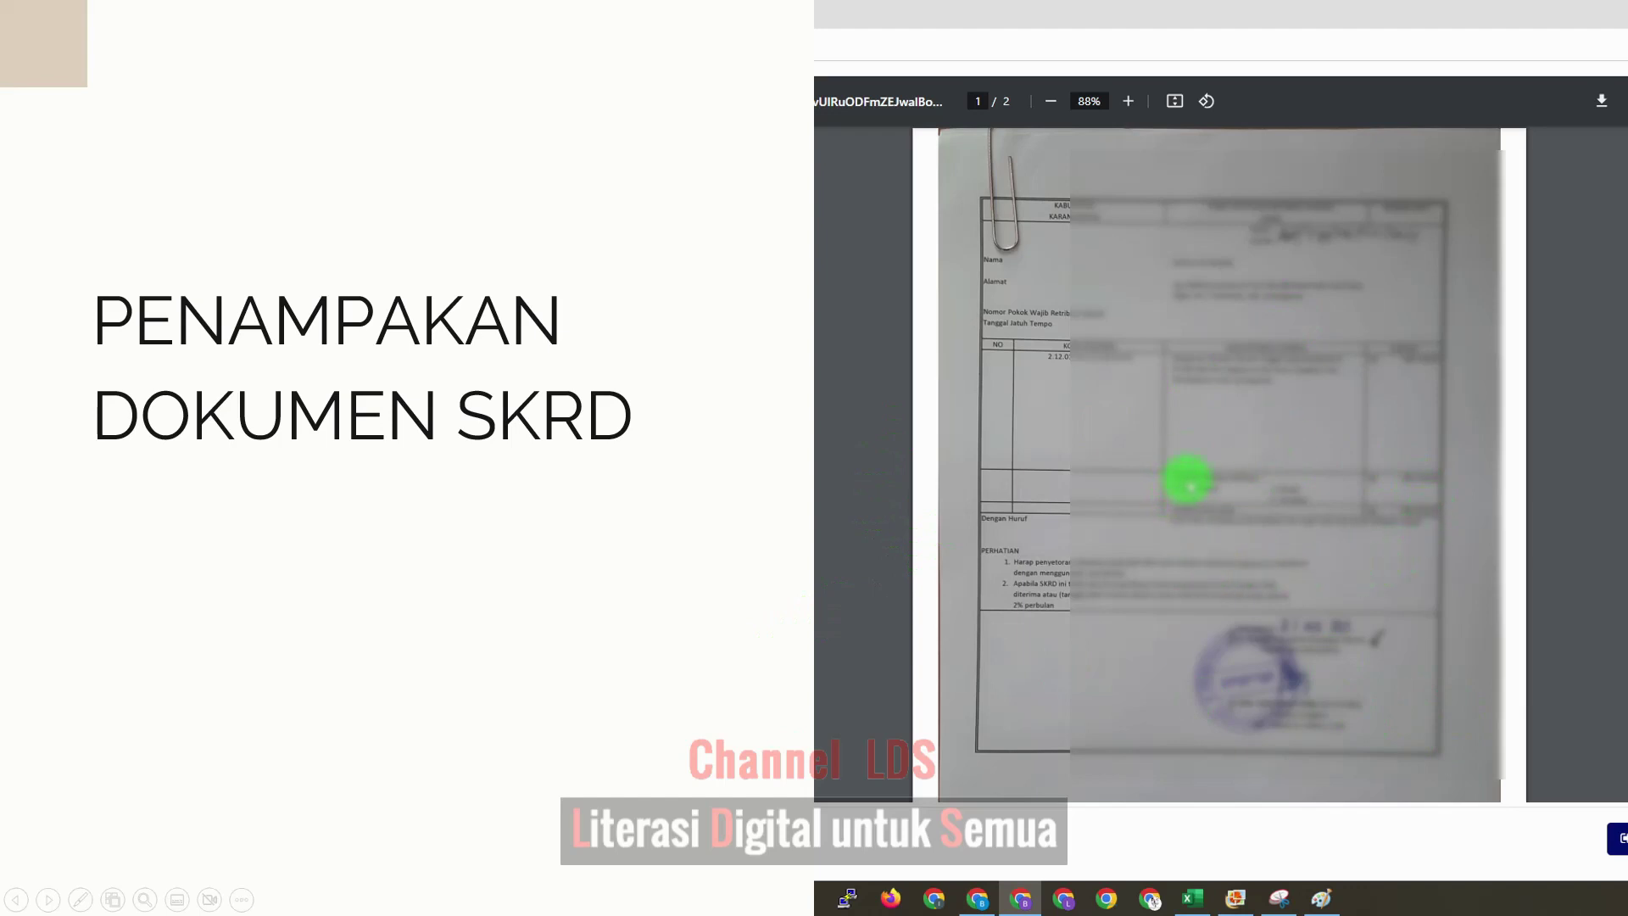
{"action": "left_click", "coordinate": [1083, 578]}
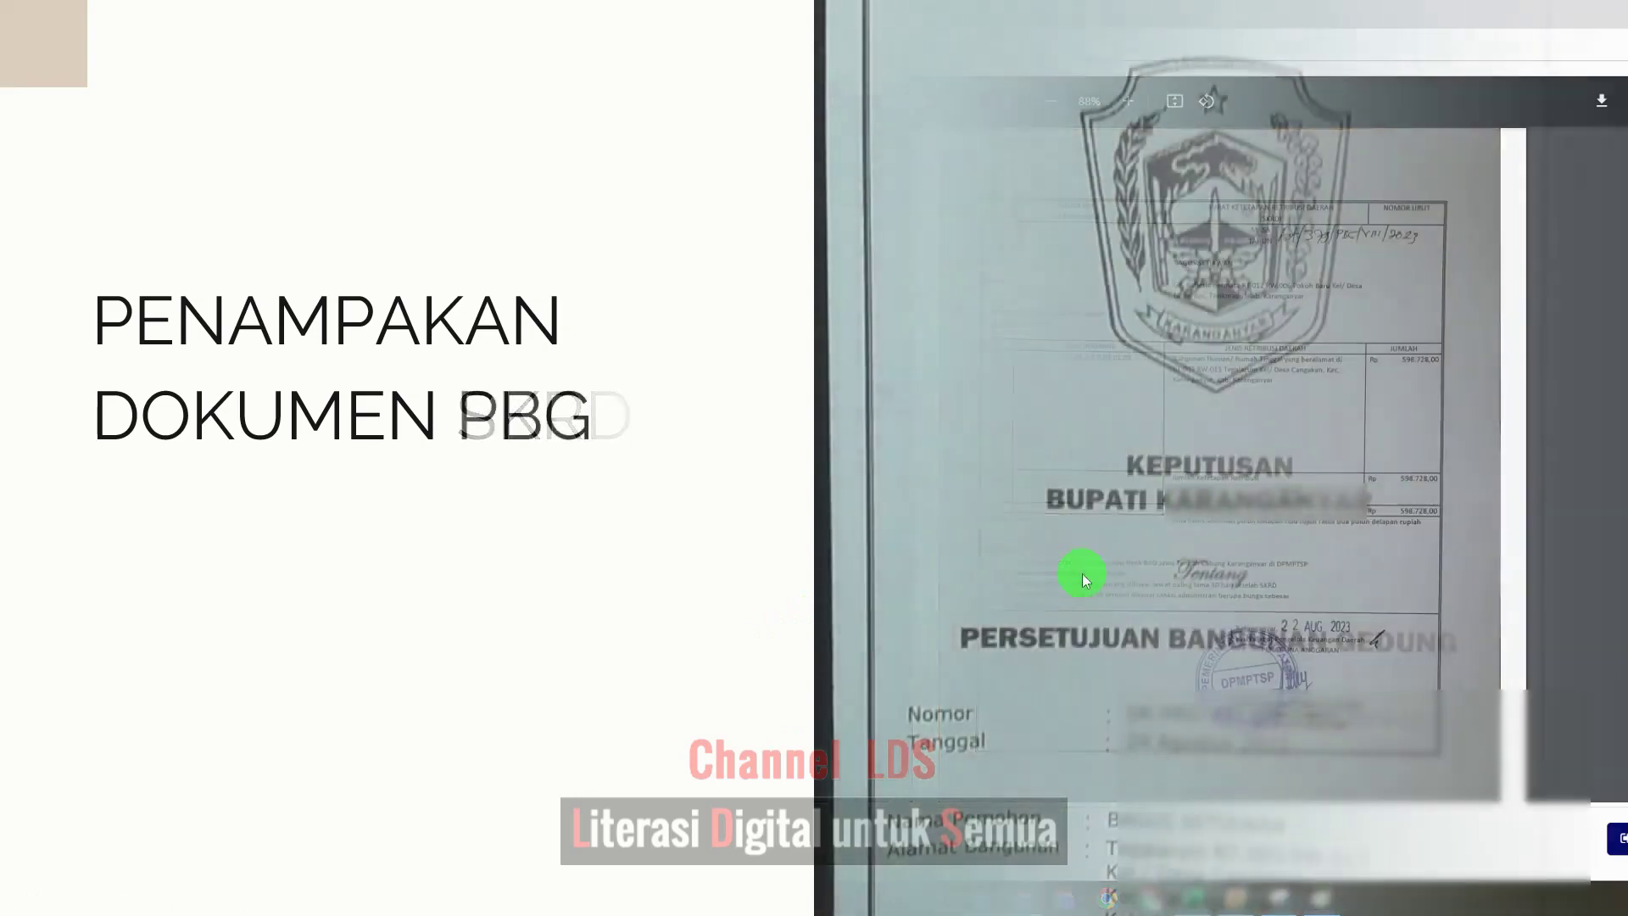